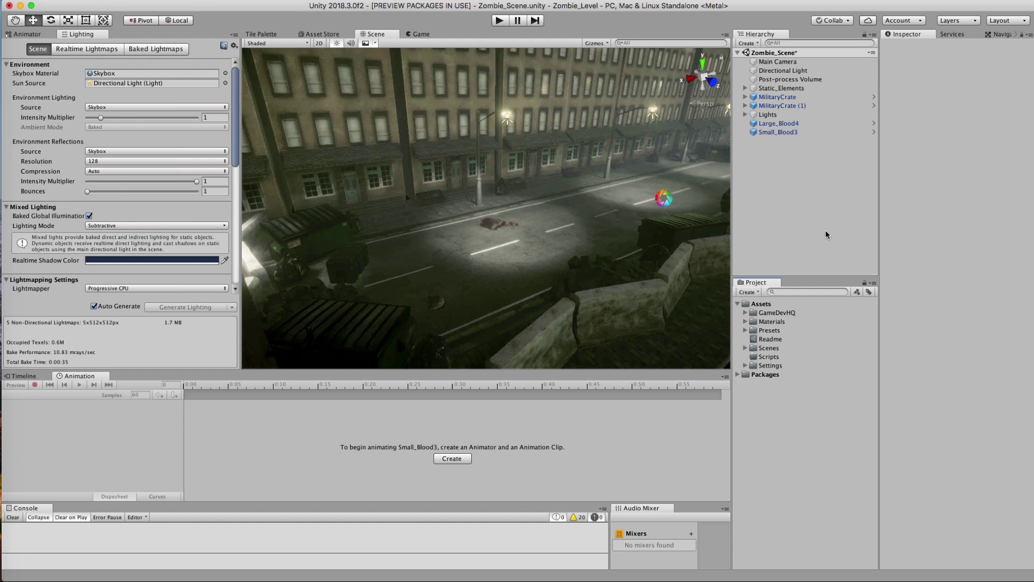
Add a 3D sphere to the street scene
middle_drag(616, 195, 527, 213)
alt+drag(526, 213, 492, 231)
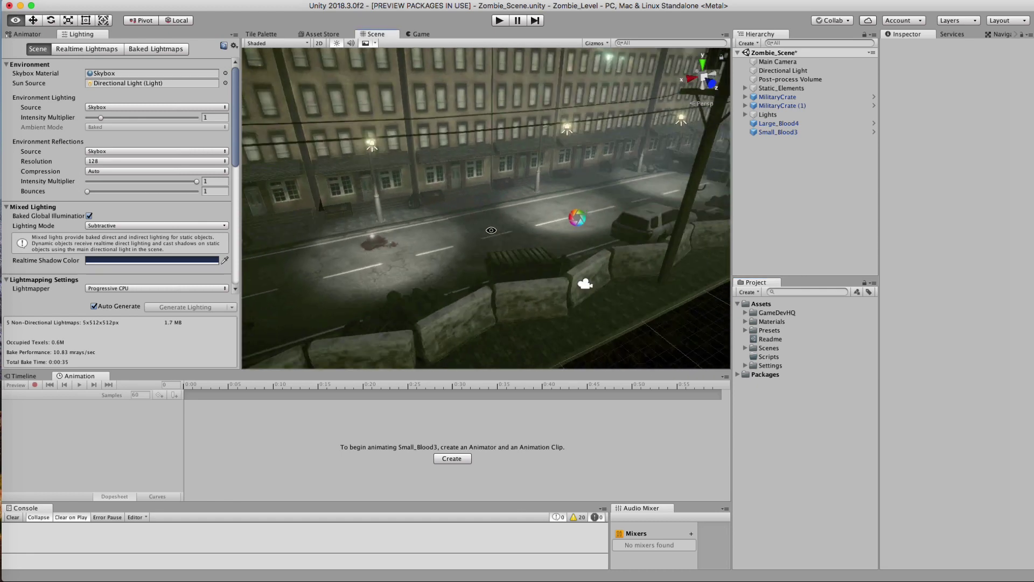
alt+right_drag(373, 237, 700, 220)
alt+drag(618, 219, 583, 220)
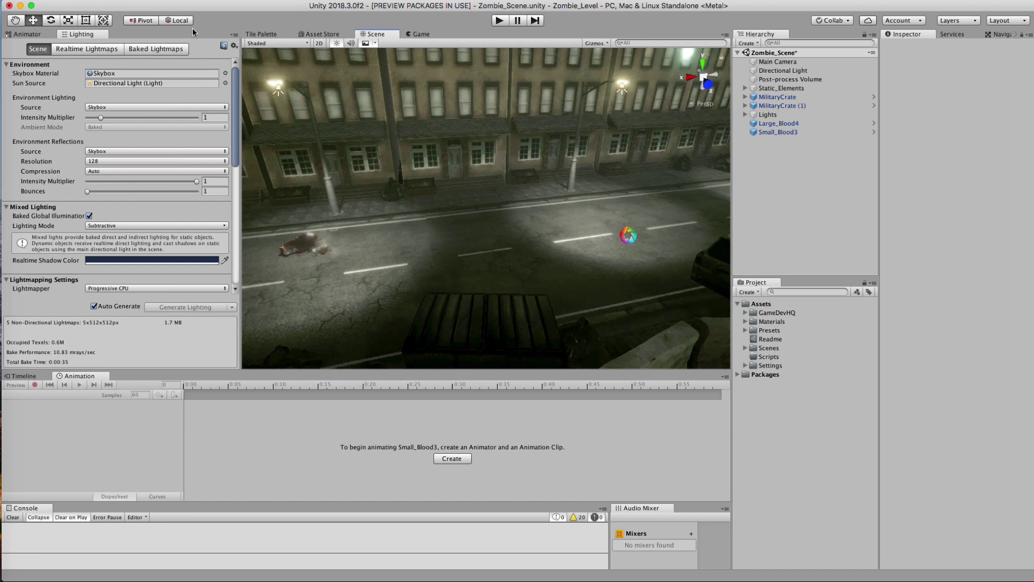
click(152, 1)
mouse_move(147, 33)
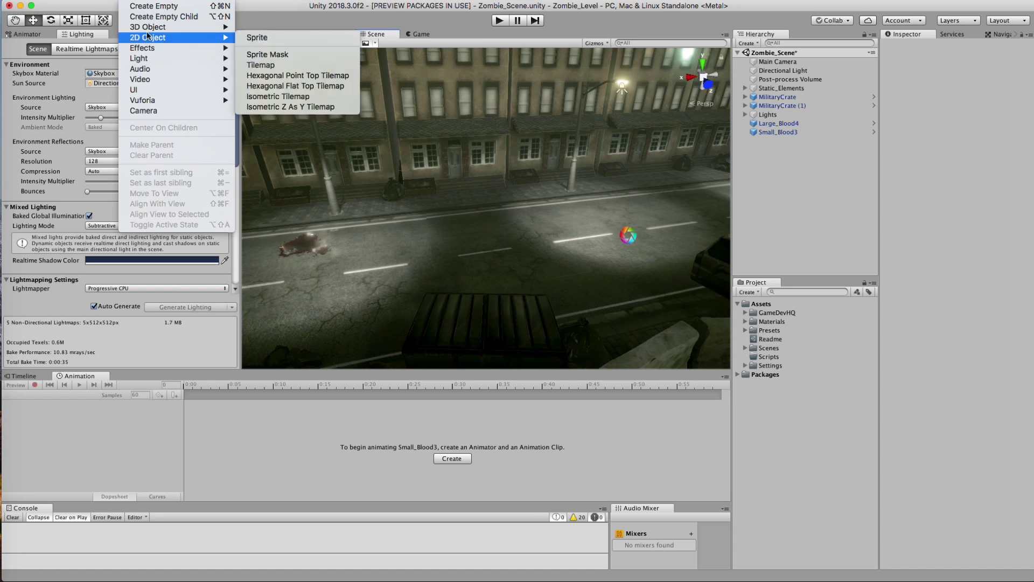
click(258, 38)
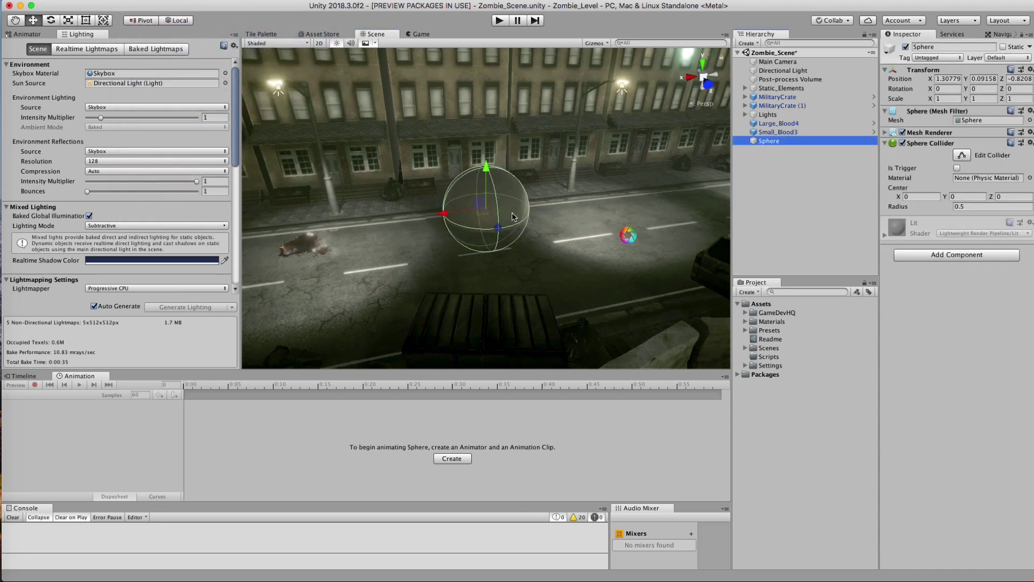
Scale the sphere uniformly to about 0.578 and move it above the road to about X 1.512, Y 0.315, Z -0.358
key(r)
drag(487, 209, 468, 213)
key(e)
key(w)
drag(485, 173, 487, 154)
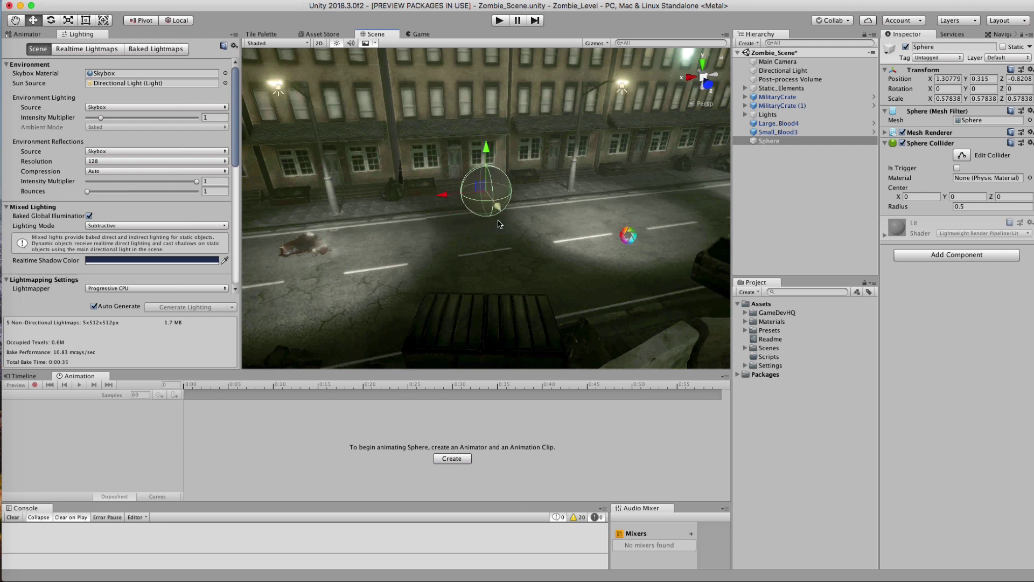
drag(496, 207, 449, 203)
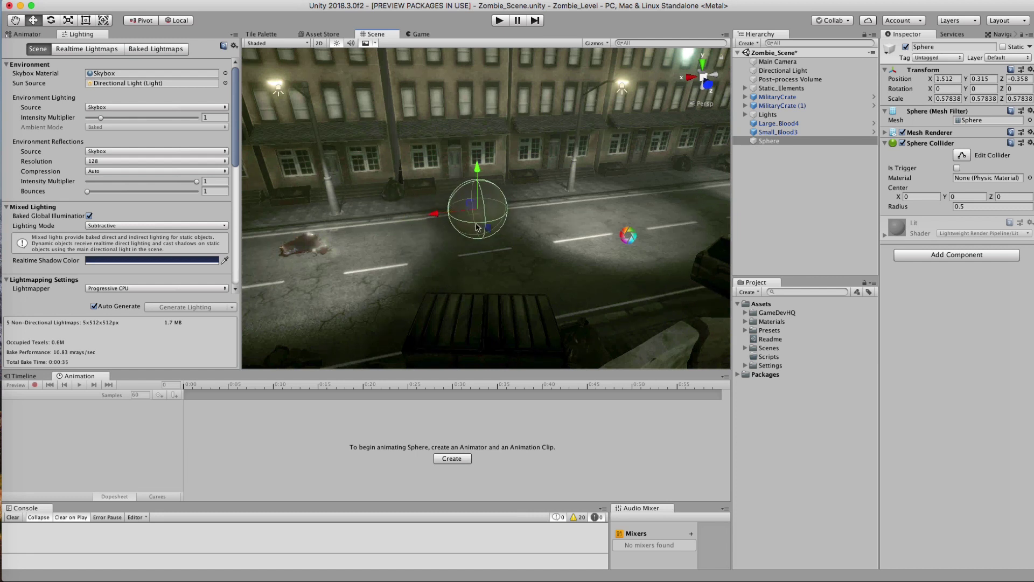
click(799, 194)
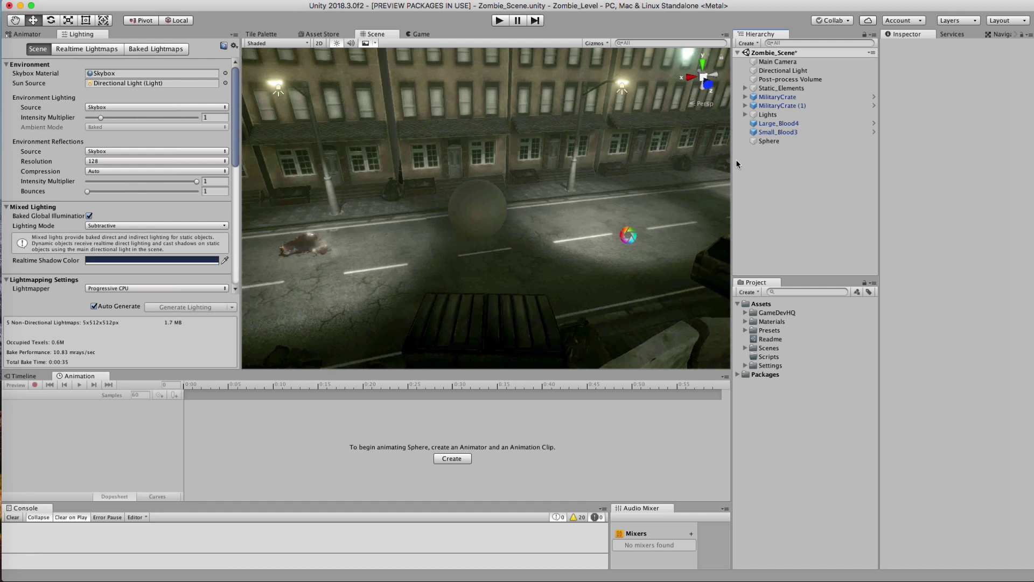
Add a Light Probe Group to the scene
click(100, 0)
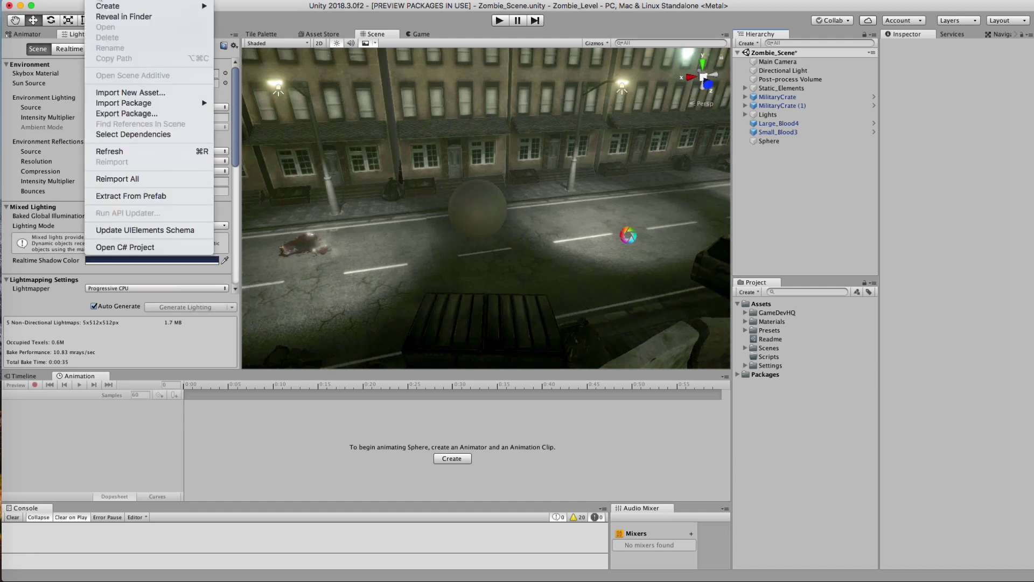
mouse_move(139, 0)
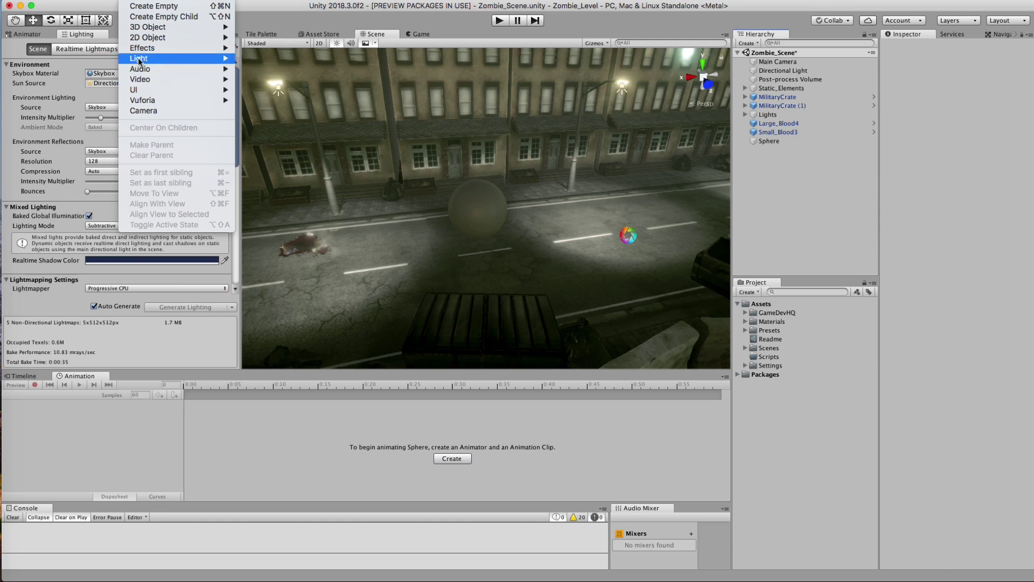
mouse_move(142, 61)
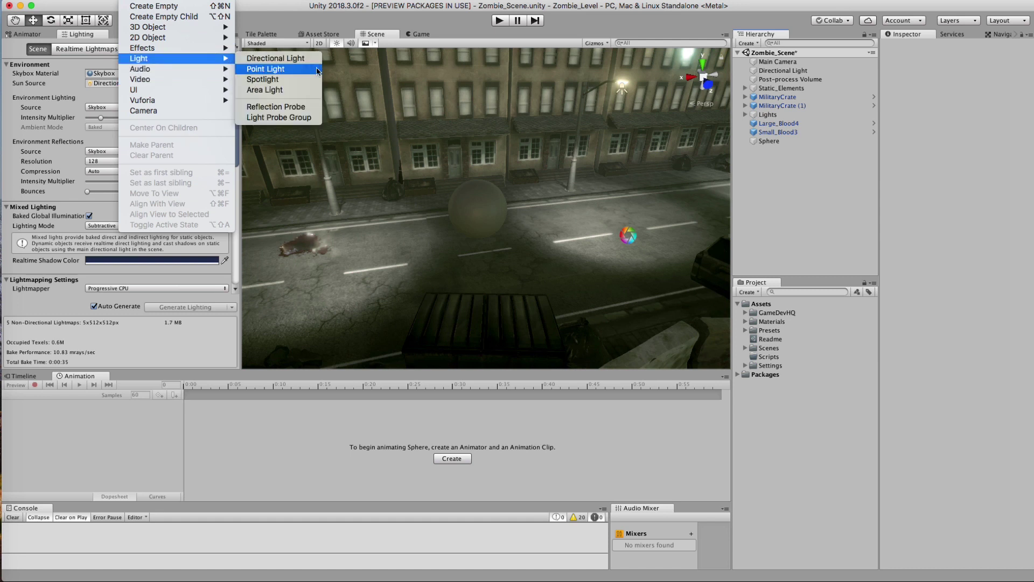
click(284, 117)
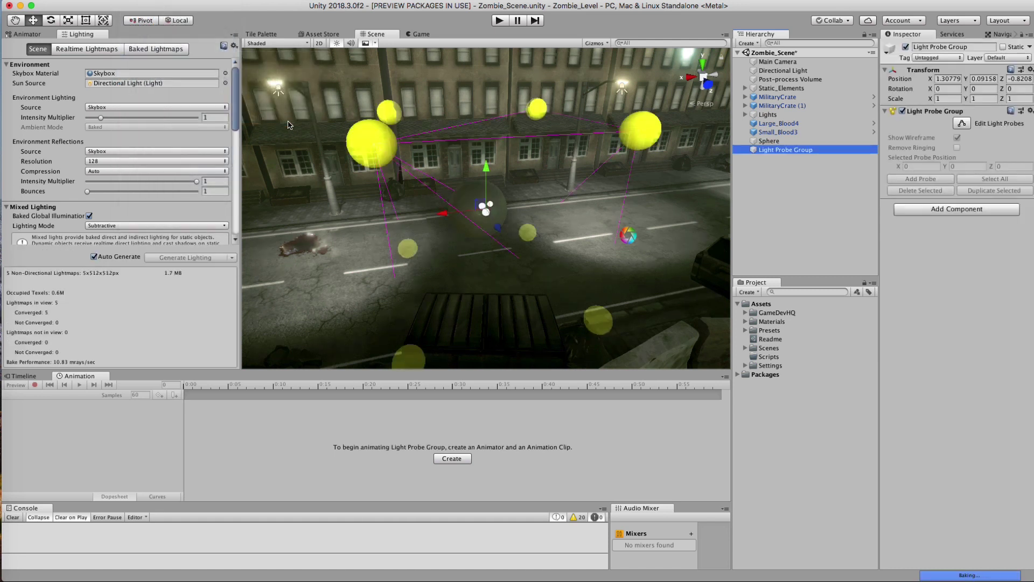
Raise the four lower light probes together above the road to about Y 0.087
click(528, 232)
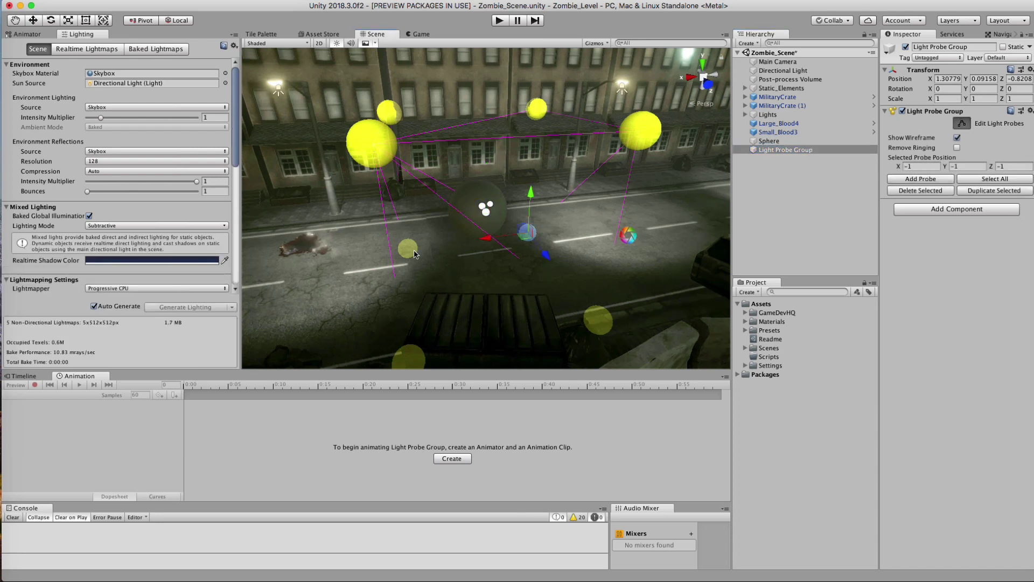
shift+click(414, 360)
shift+click(607, 320)
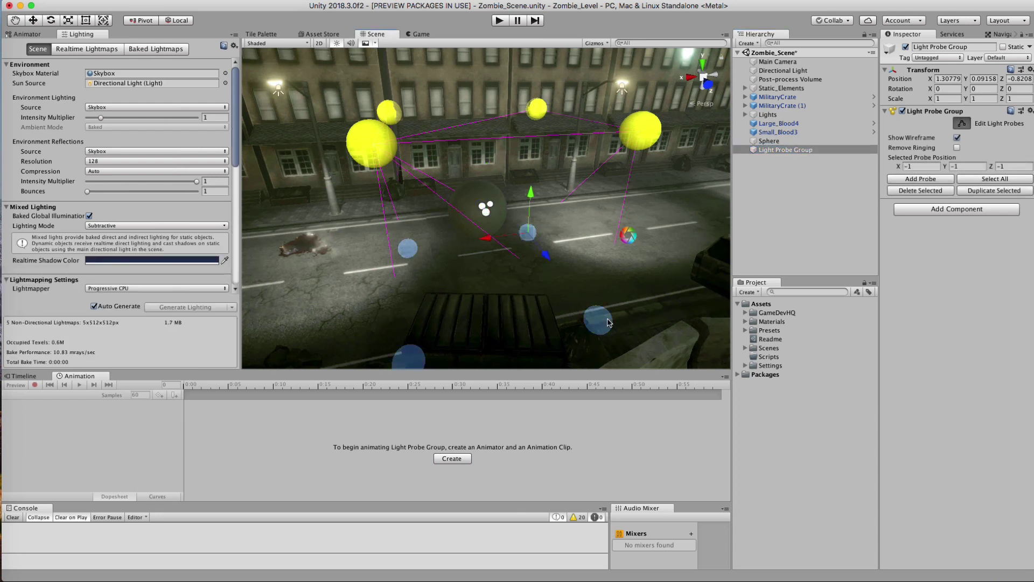
drag(531, 195, 534, 145)
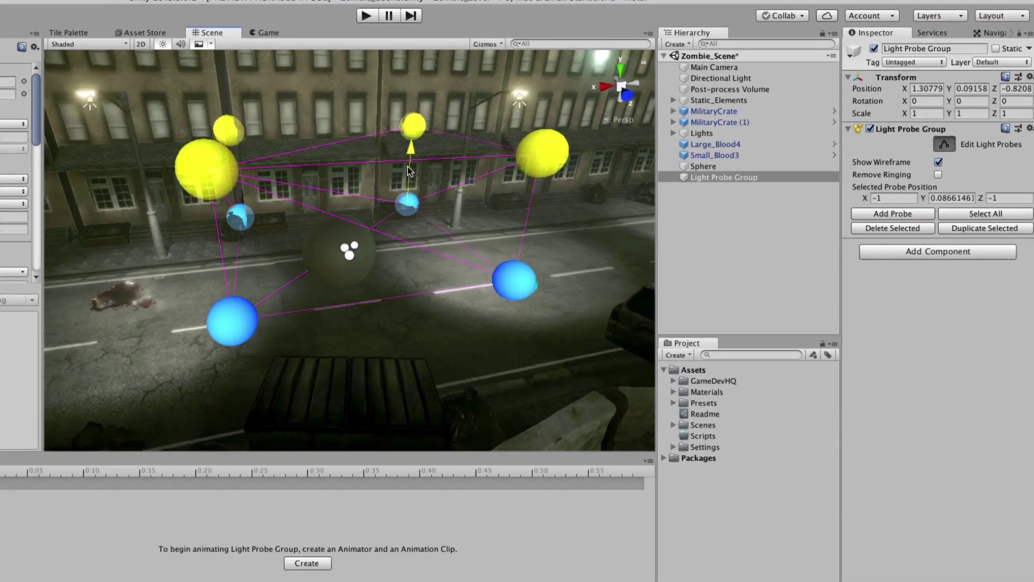
Select the four upper light probes and raise them together to about Y 1.284
click(257, 137)
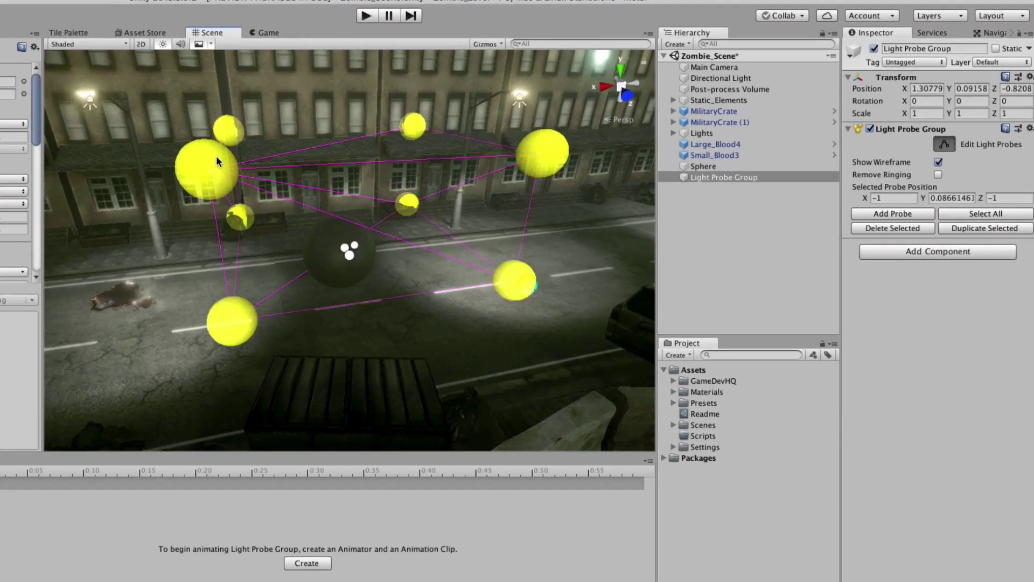
click(207, 160)
click(318, 132)
click(221, 116)
click(233, 124)
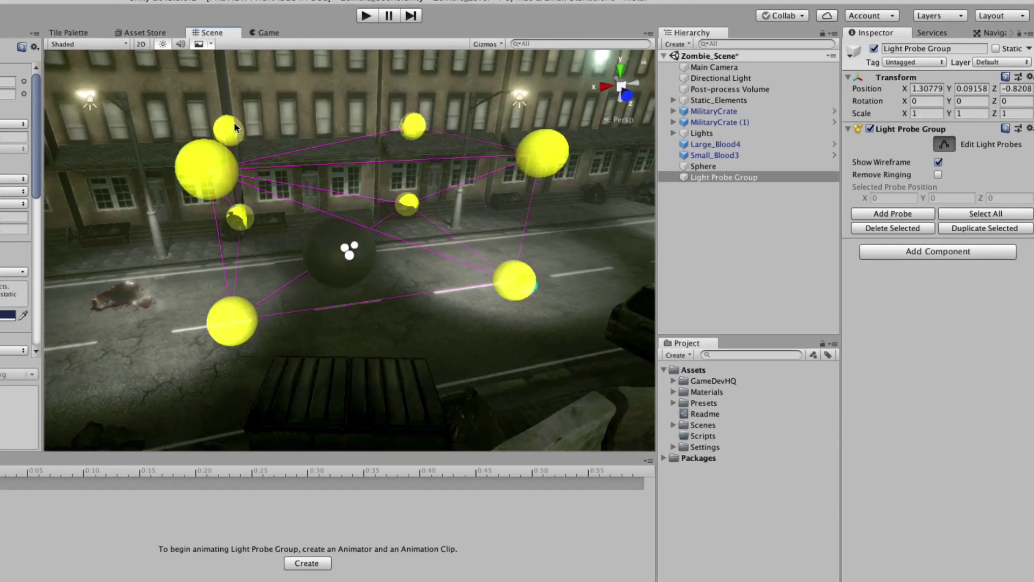
click(234, 124)
alt+drag(252, 130, 223, 173)
click(240, 104)
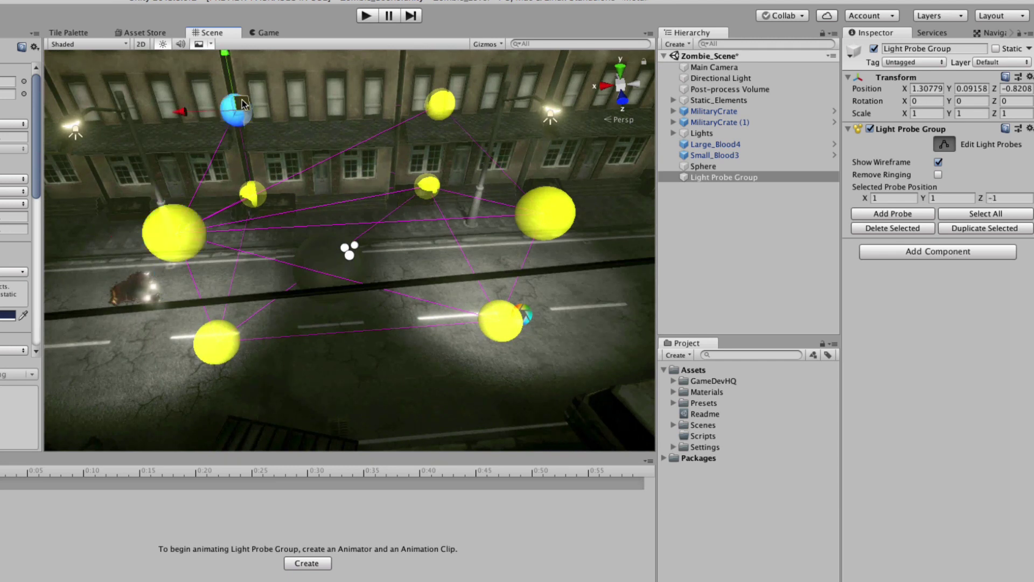
shift+click(189, 233)
shift+click(444, 108)
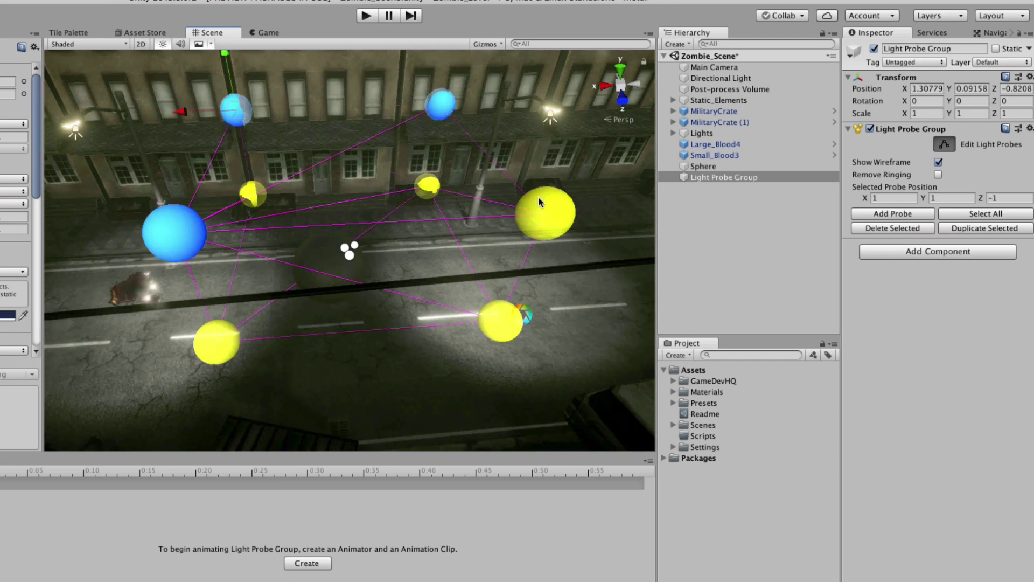
shift+click(540, 203)
drag(230, 74, 227, 42)
Select the four light probes on the building side and move them toward the road to about Z -0.367
alt+drag(272, 98, 434, 185)
click(181, 270)
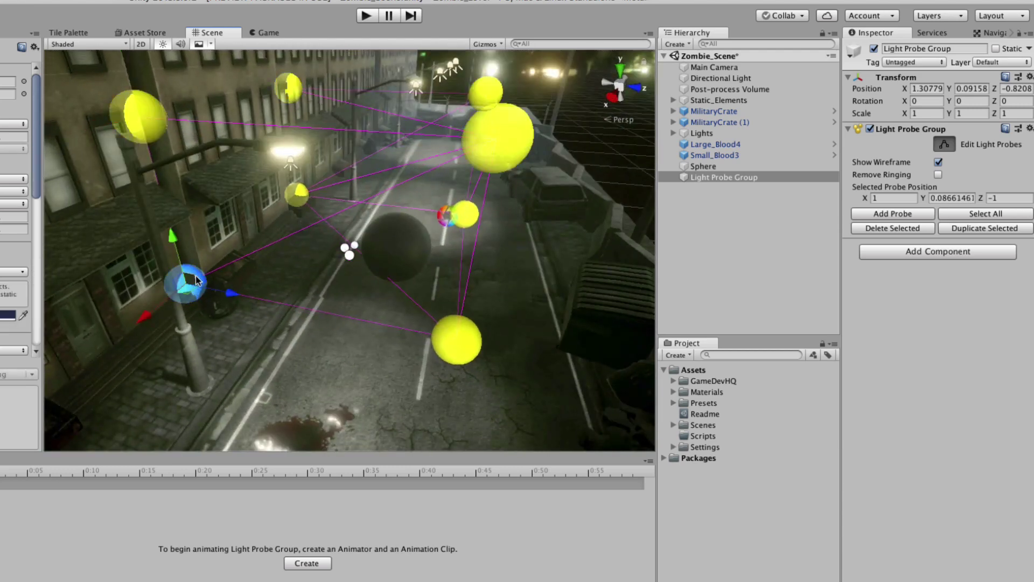
shift+click(299, 194)
shift+click(291, 94)
shift+click(139, 116)
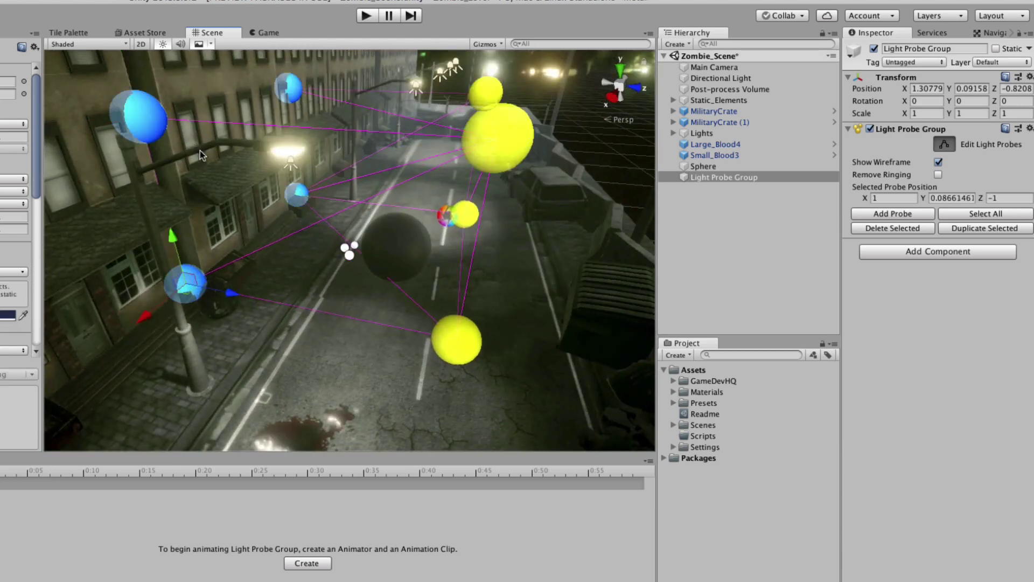
drag(226, 298, 300, 315)
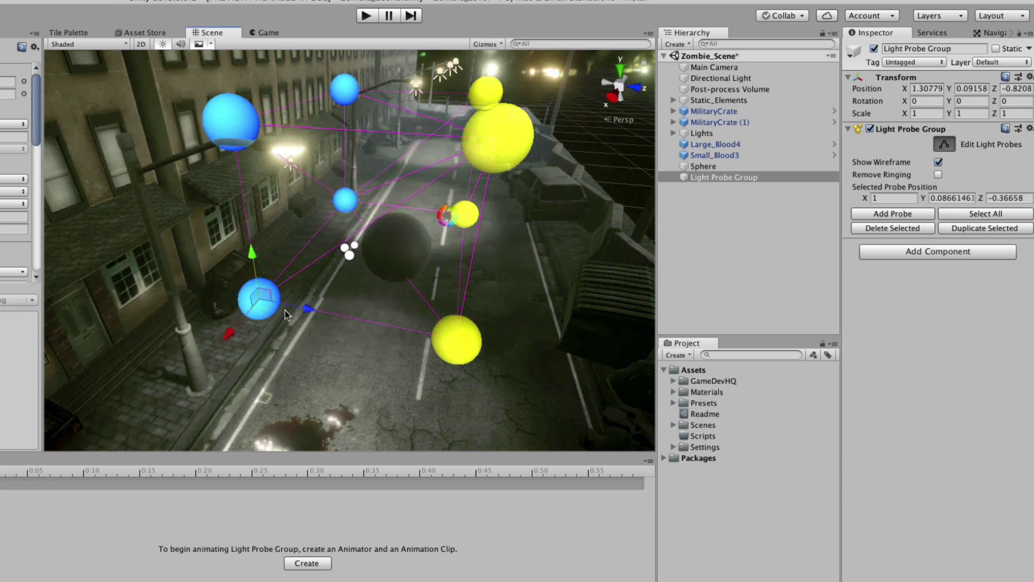
Select the four light probes on the side away from the buildings and move them inward to about Z 0.711
click(455, 335)
shift+click(468, 214)
shift+click(500, 110)
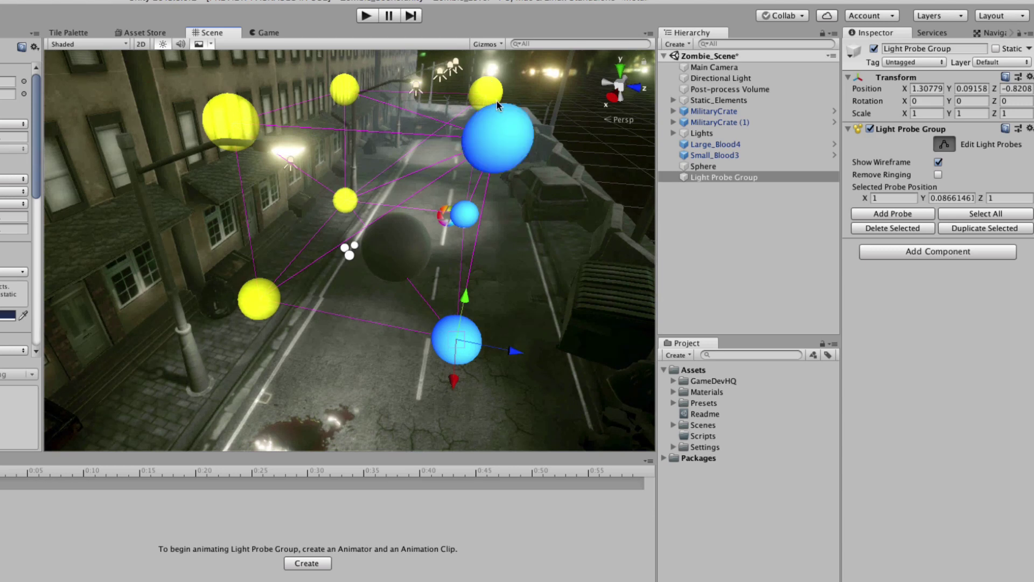
alt+drag(498, 105, 393, 131)
shift+click(537, 99)
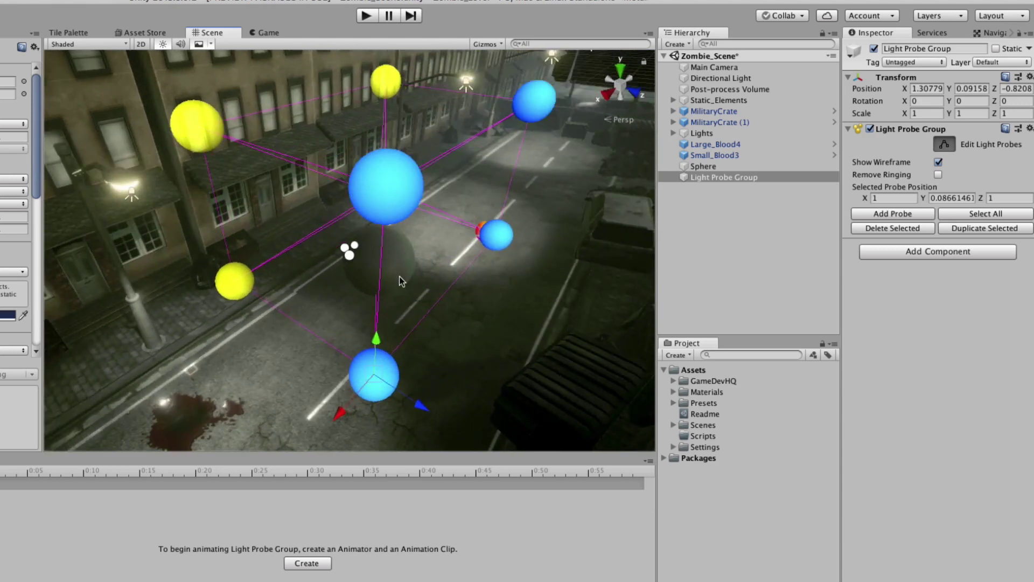
alt+right_drag(361, 279, 333, 300)
alt+drag(448, 301, 335, 324)
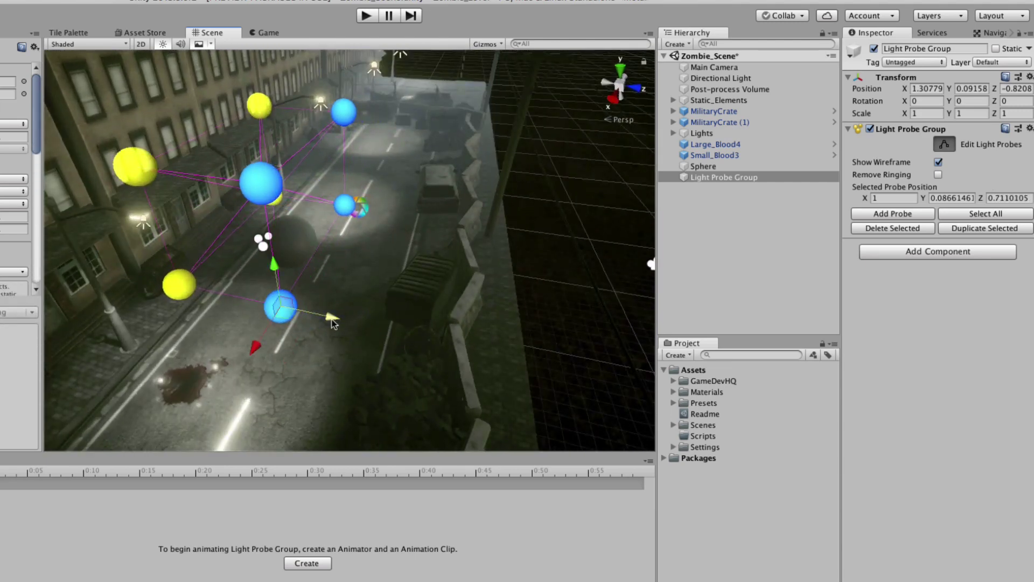
Examine the light probe layout over the street from above in perspective and orthographic projection
alt+drag(256, 312, 191, 318)
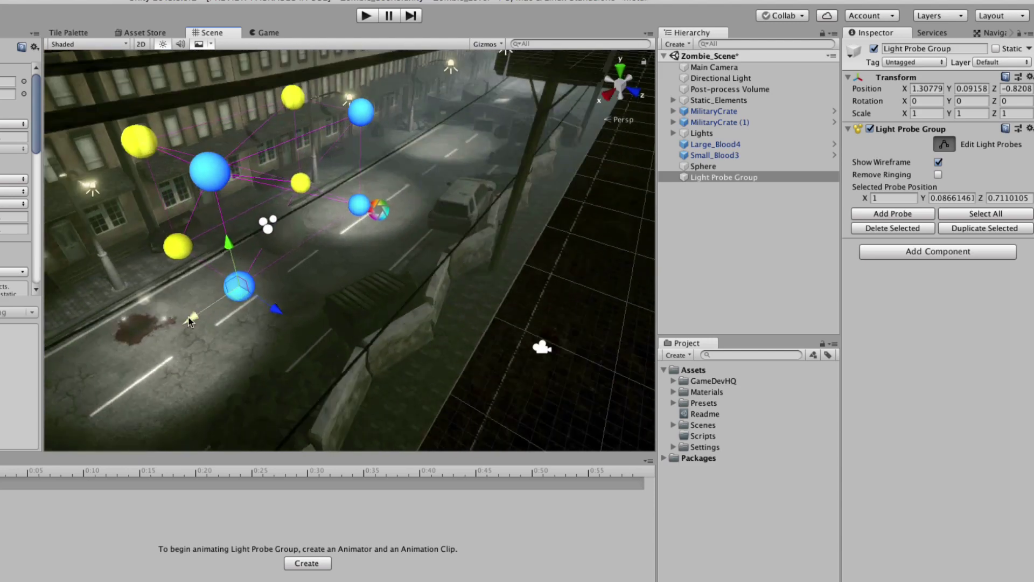
click(619, 68)
click(619, 72)
click(620, 70)
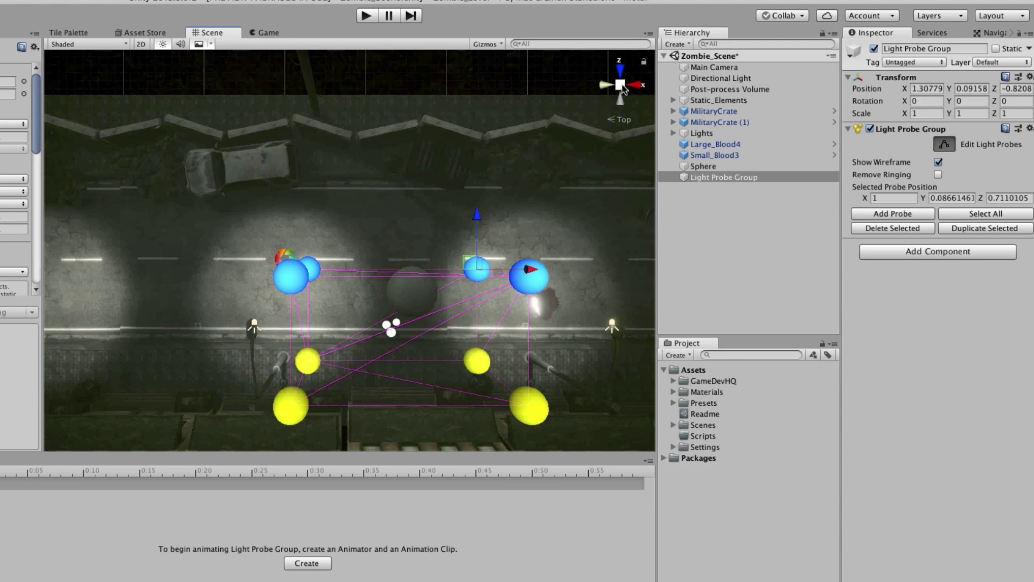
click(621, 85)
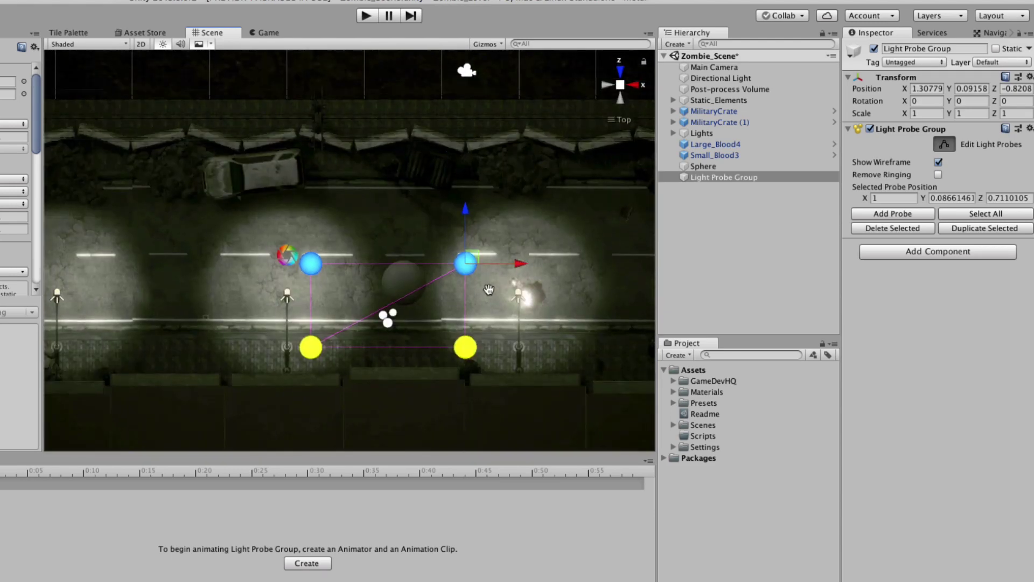
middle_drag(489, 289, 476, 271)
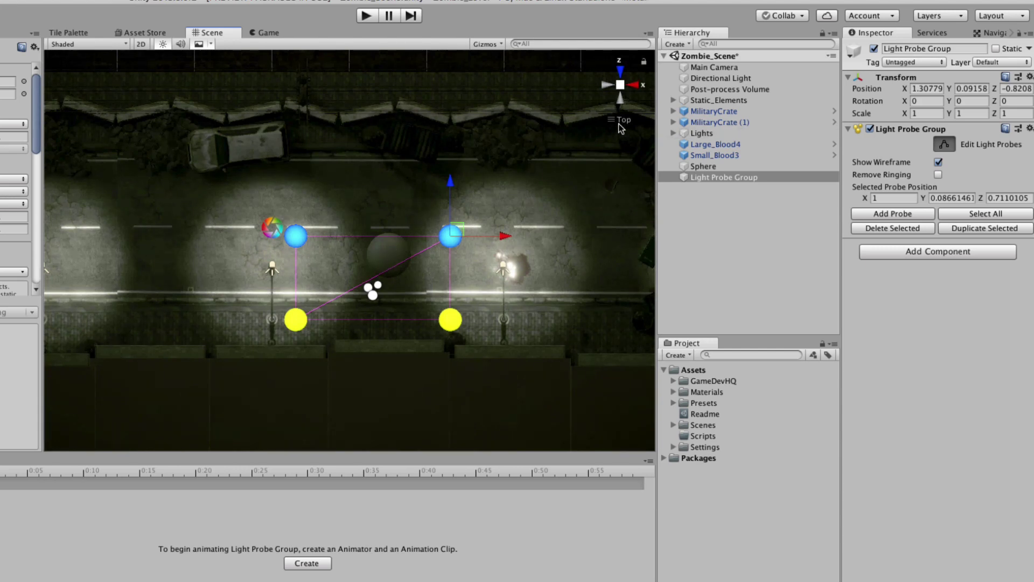
click(621, 86)
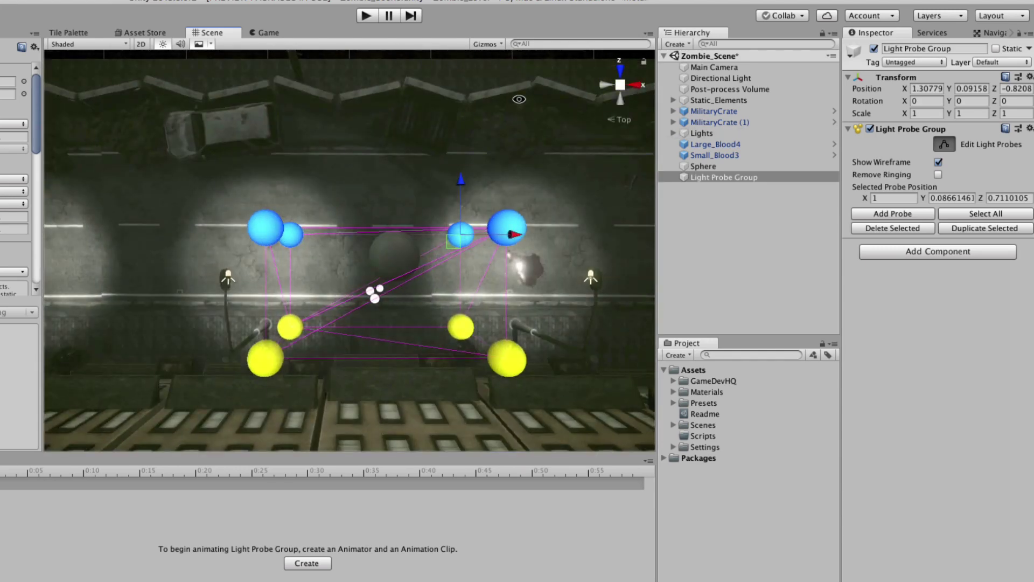
alt+drag(376, 175, 44, 135)
alt+drag(130, 227, 533, 143)
scroll(533, 142, up, 4)
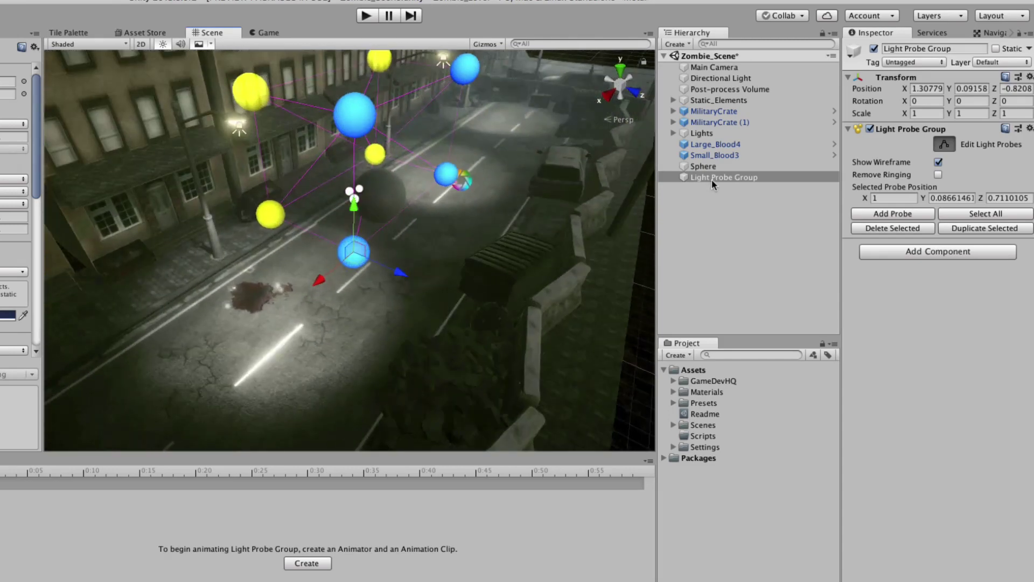
Duplicate the four selected road-side probes and move the copies toward the concrete barriers to about Z 1.656
middle_drag(513, 202, 506, 217)
alt+drag(506, 216, 393, 195)
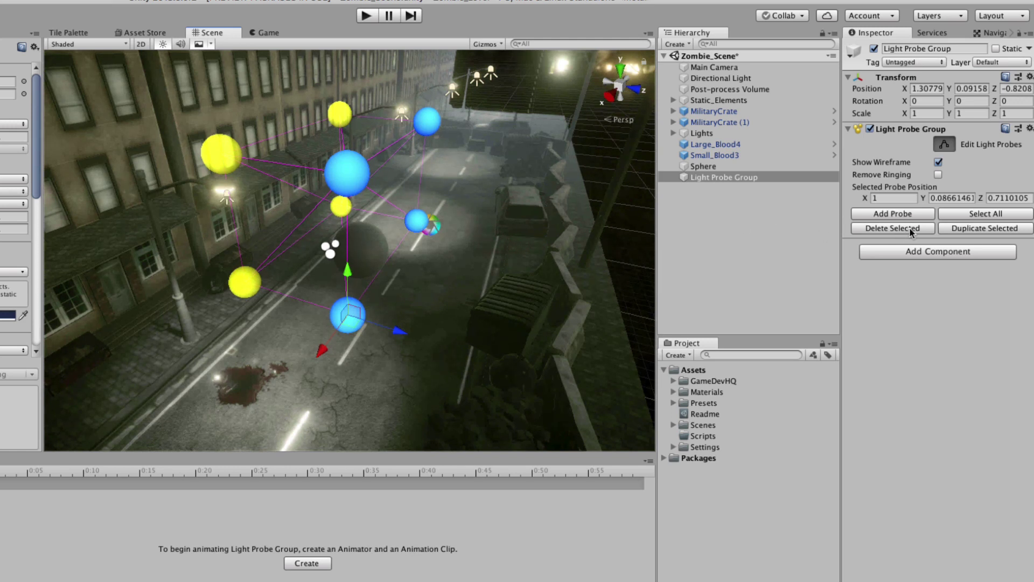
click(965, 229)
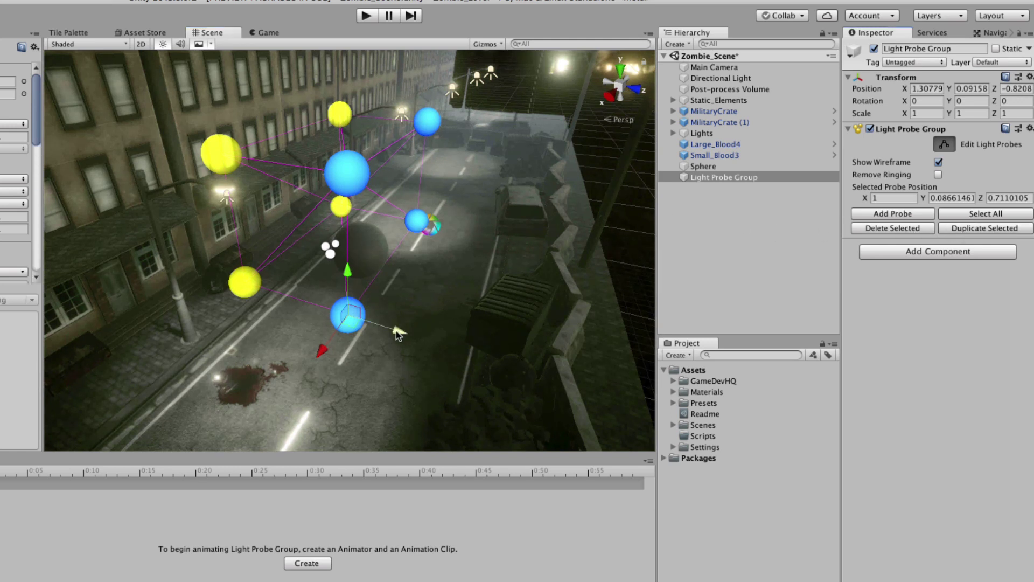
drag(402, 330, 490, 356)
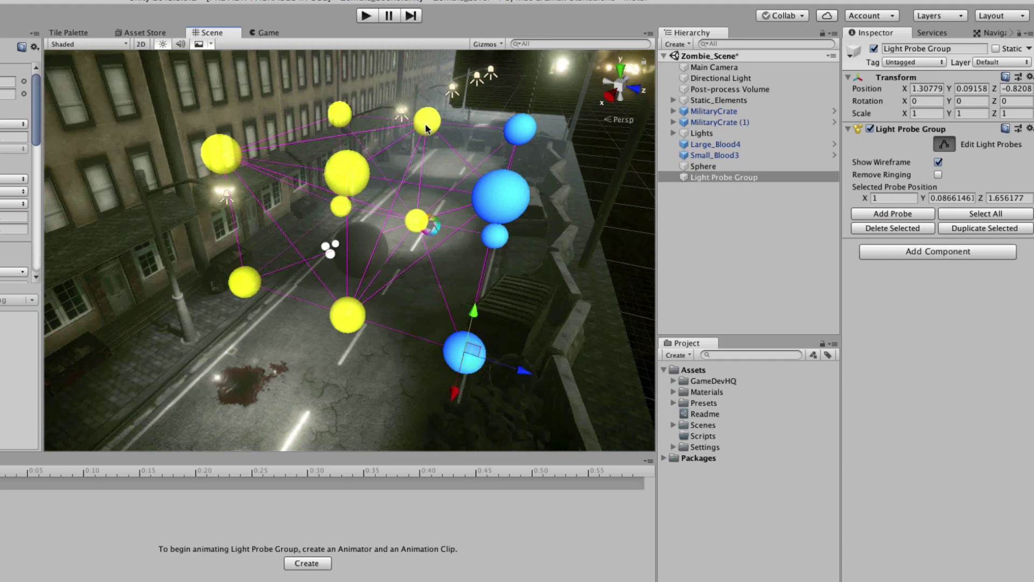
Select the six light probes on the blood-stain side of the sphere and move them along the street to about X 0.201
alt+drag(418, 202, 242, 176)
click(216, 150)
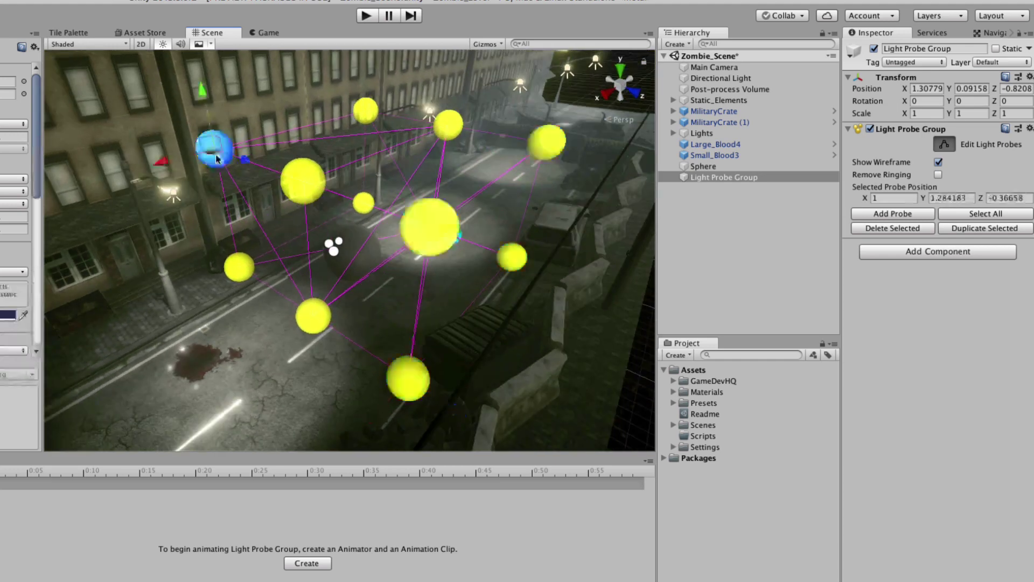
shift+click(242, 275)
shift+click(300, 185)
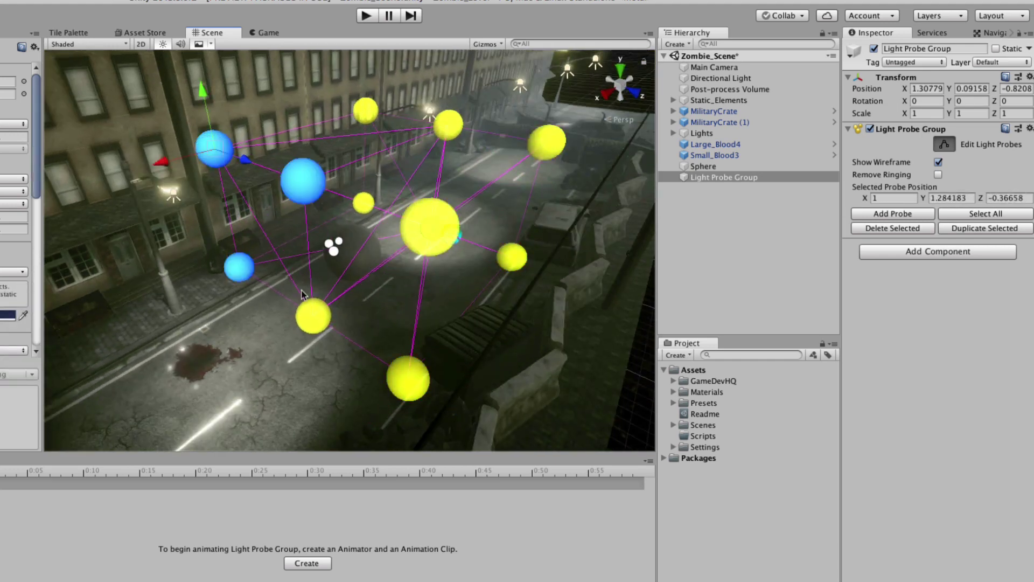
shift+click(303, 318)
shift+click(434, 244)
shift+click(413, 380)
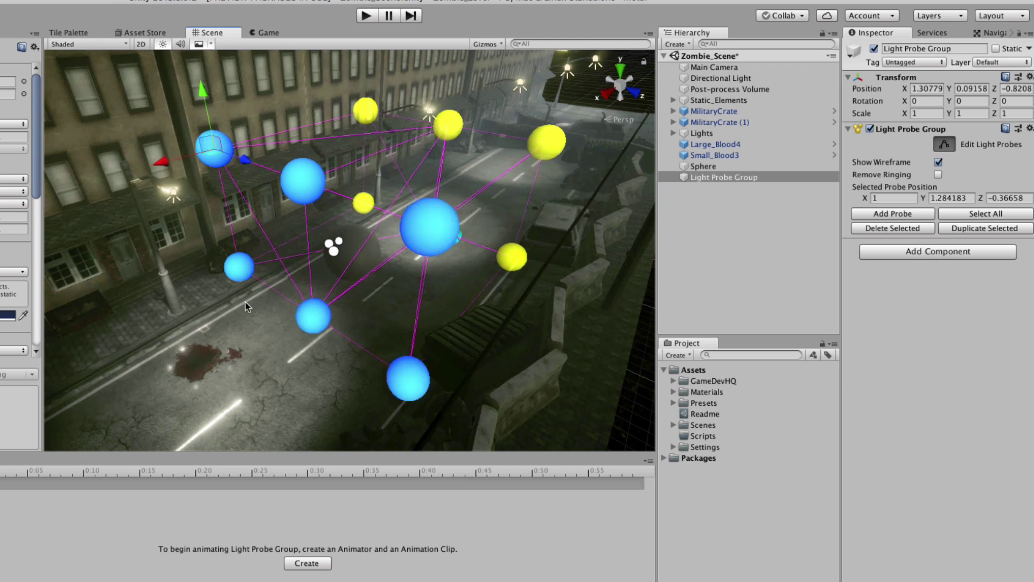
alt+drag(271, 226, 169, 230)
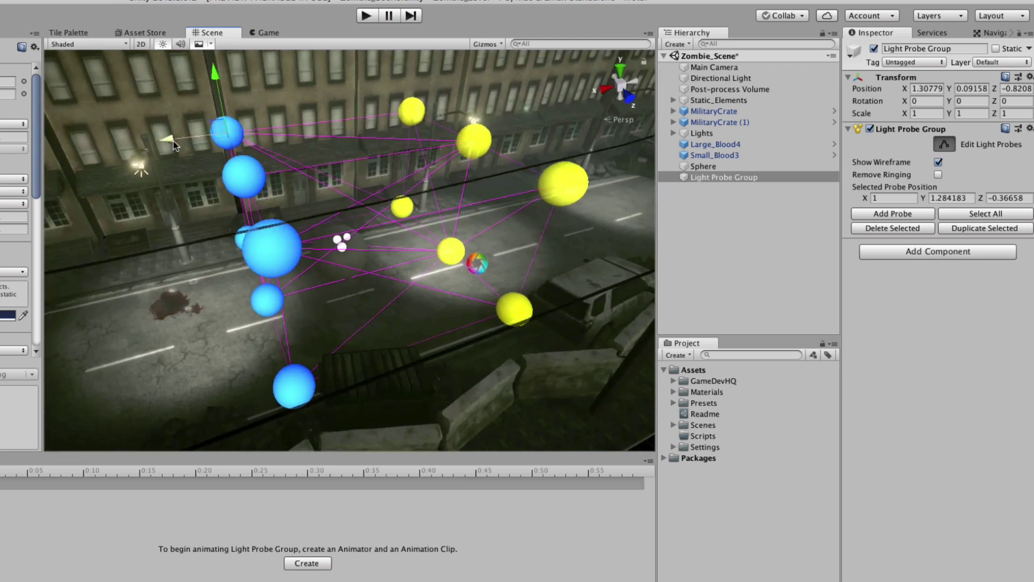
drag(171, 144, 257, 143)
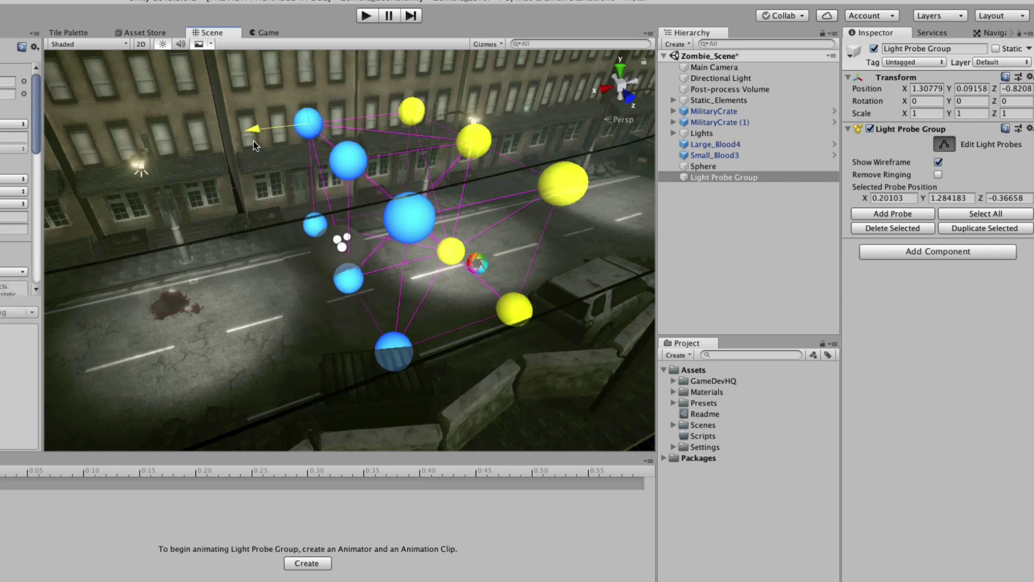
Select the six light probes at the opposite end of the group and move them outward along the street to about X -1.29
alt+drag(334, 237, 160, 262)
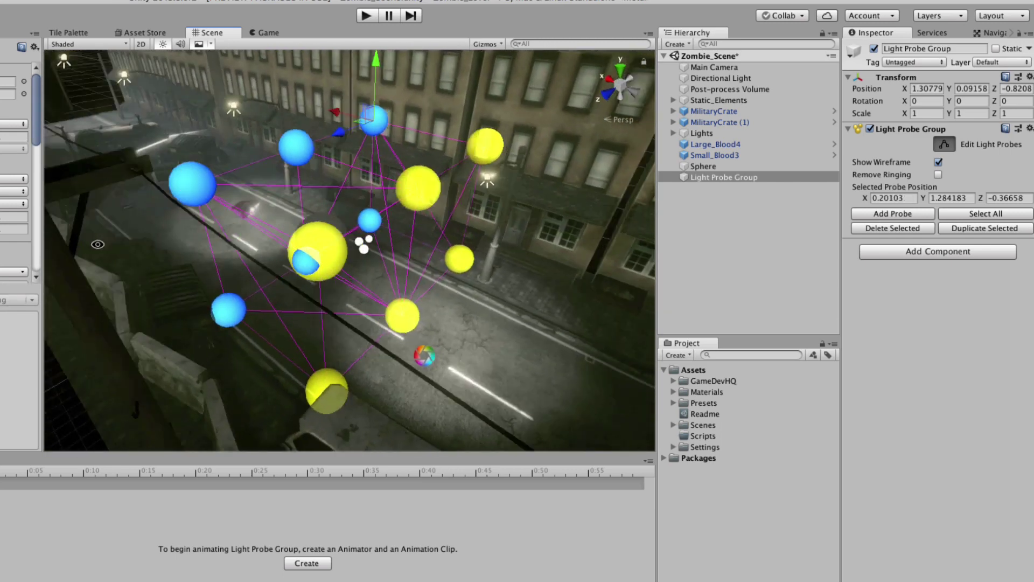
click(324, 250)
click(323, 253)
shift+click(418, 188)
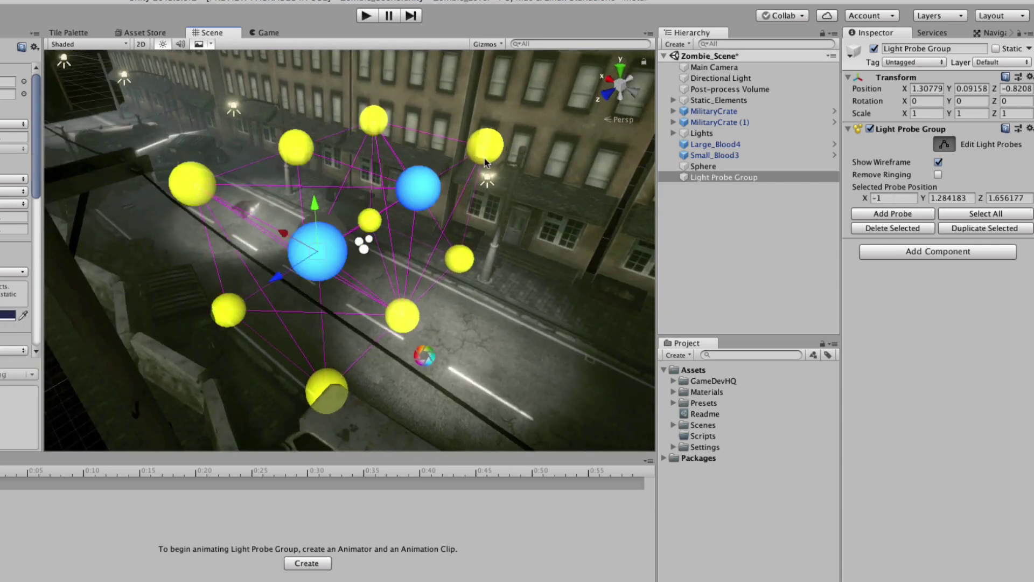
shift+click(485, 145)
shift+click(461, 267)
shift+click(405, 309)
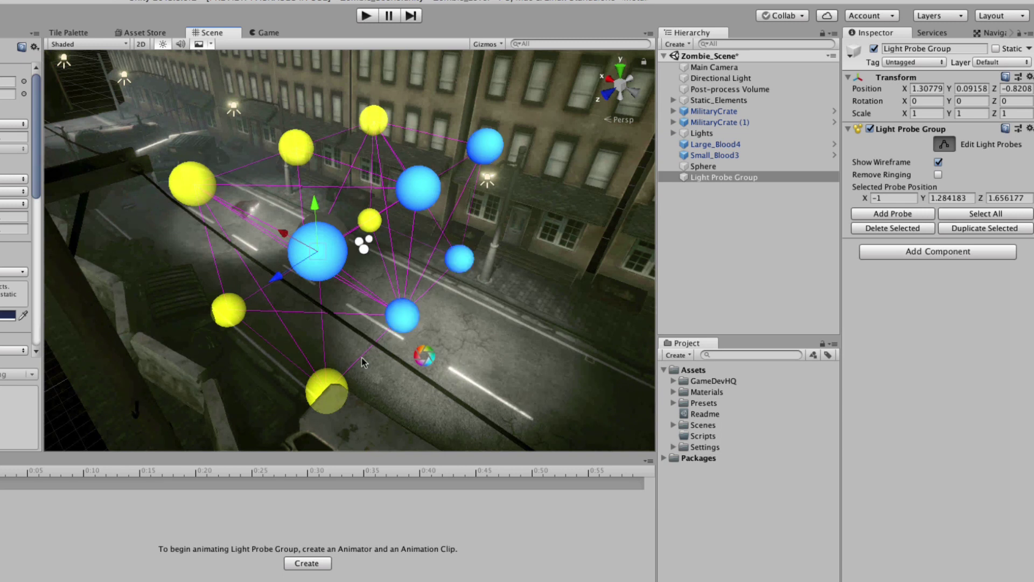
shift+click(335, 392)
drag(289, 255, 322, 260)
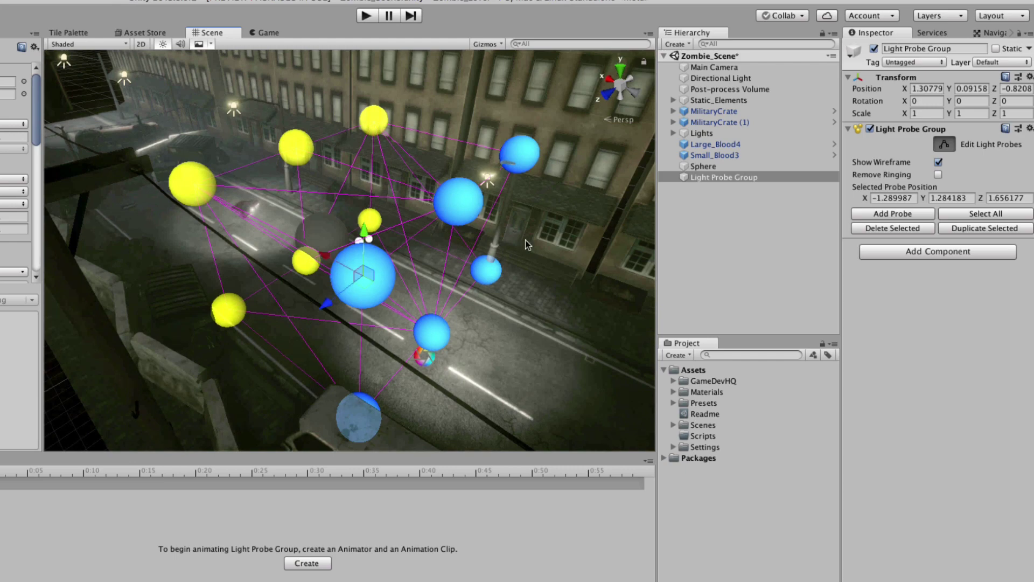
From a top-down view, duplicate the six selected probes and move the copies along the road to about X -2.746
alt+drag(438, 209, 593, 201)
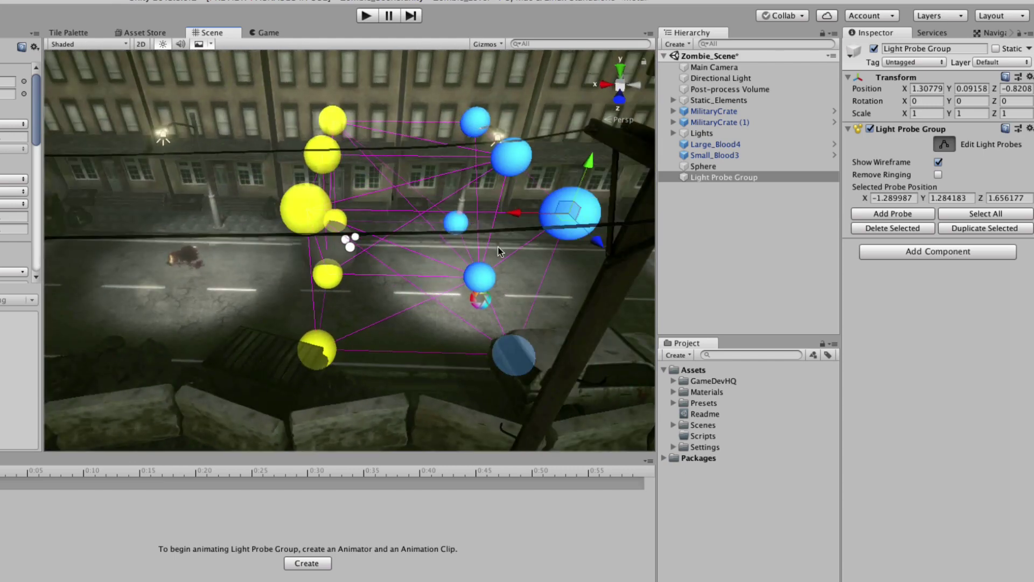
scroll(493, 246, down, 8)
middle_drag(492, 244, 334, 254)
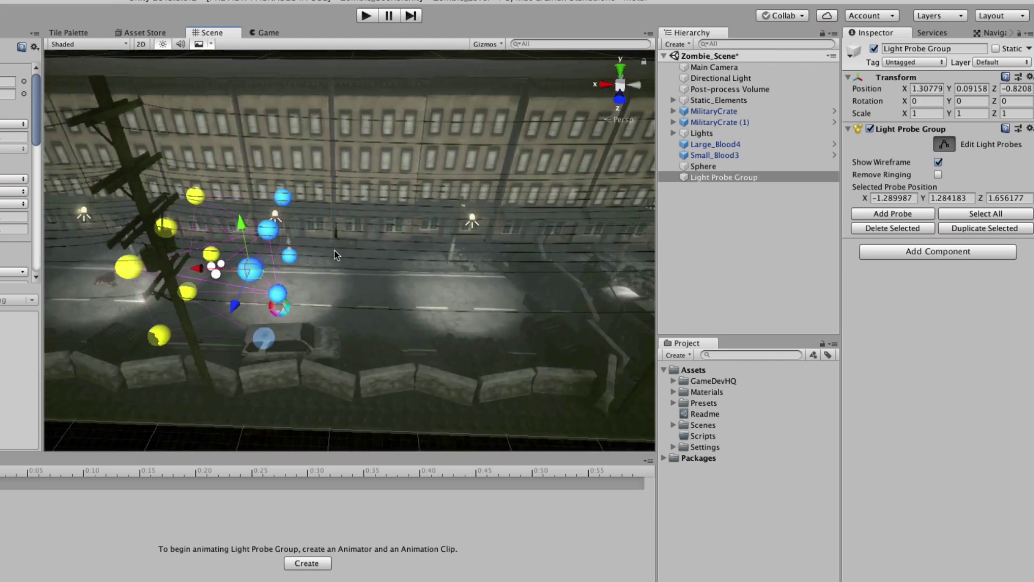
click(620, 69)
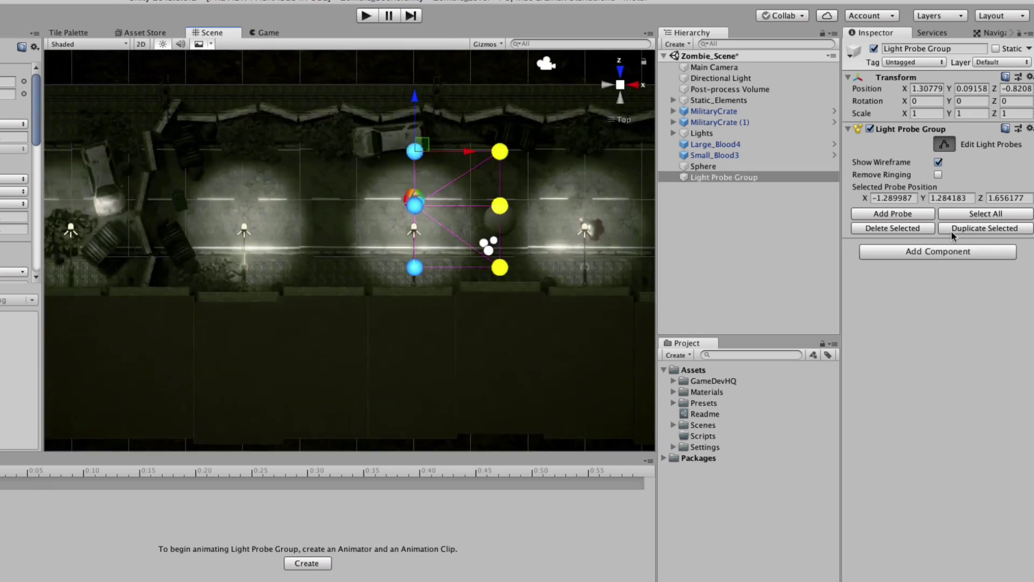
click(954, 229)
drag(468, 152, 386, 152)
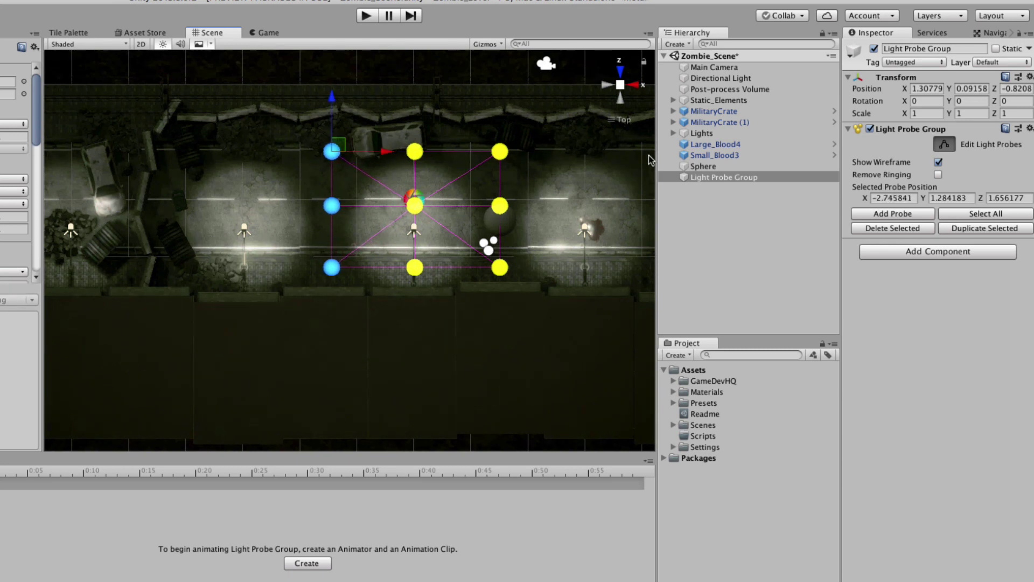
Duplicate the selected probe column twice more along the road, placing the copies at about X -4.274 and X -5.658
click(964, 233)
drag(386, 152, 299, 152)
click(953, 229)
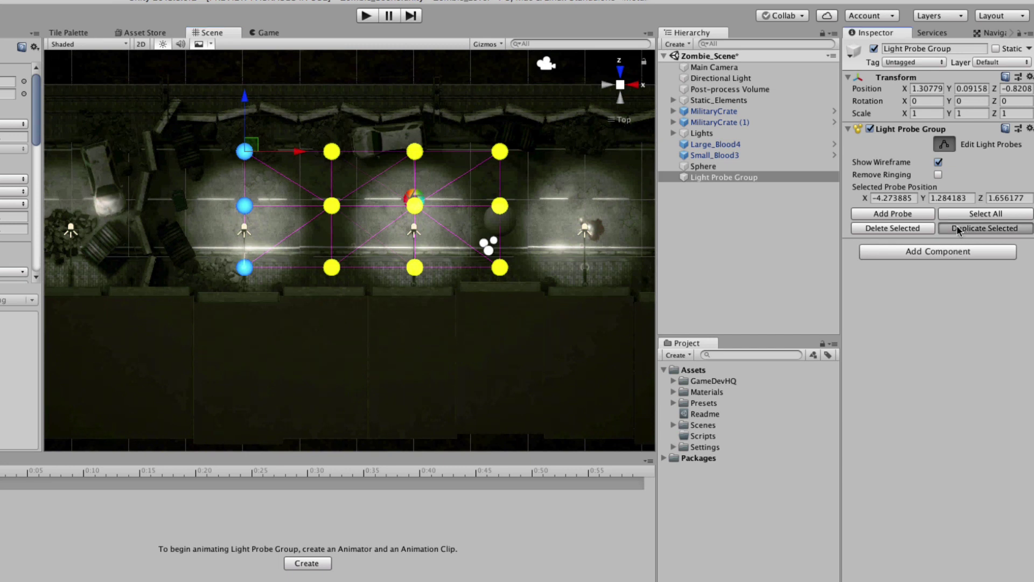
drag(266, 152, 186, 154)
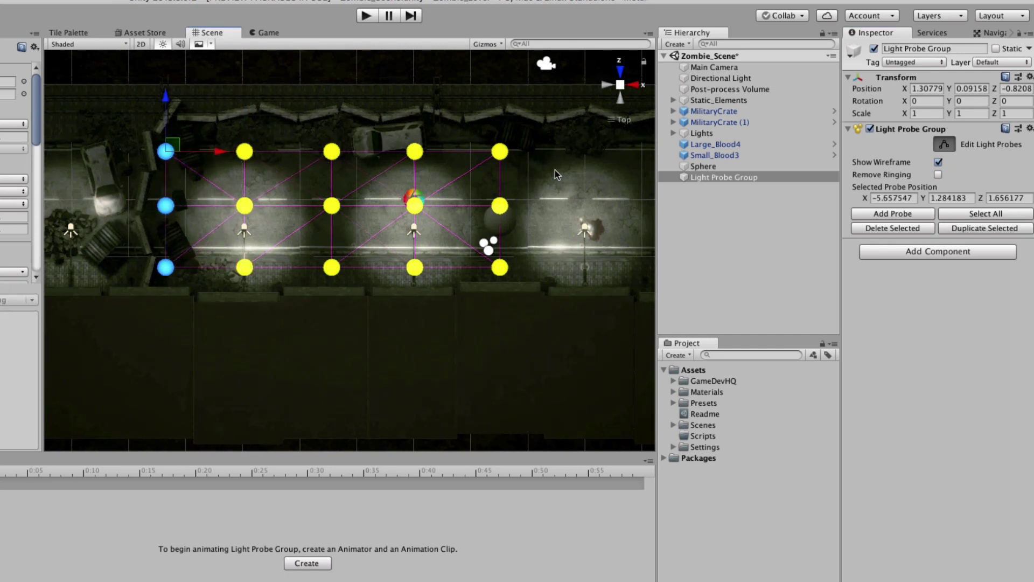
Duplicate the selected probe column and move the copy past the sphere to the other end of the group, at about X 1.73
click(947, 228)
drag(195, 154, 628, 163)
middle_drag(542, 197, 830, 209)
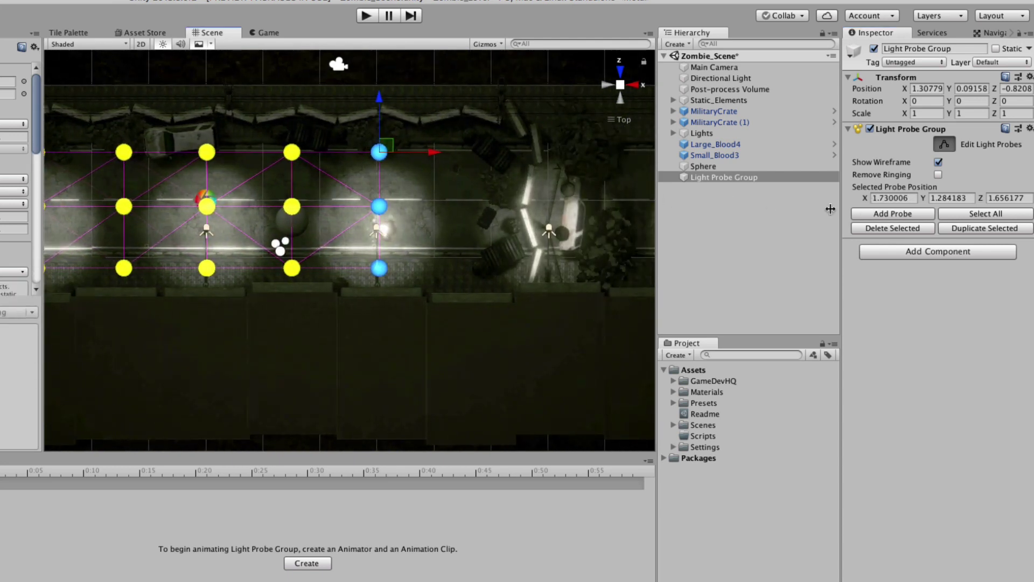
Duplicate the selected probe column twice toward the road barricade, placing the copies at about X 3.174 and X 4.112
click(978, 229)
drag(439, 154, 522, 157)
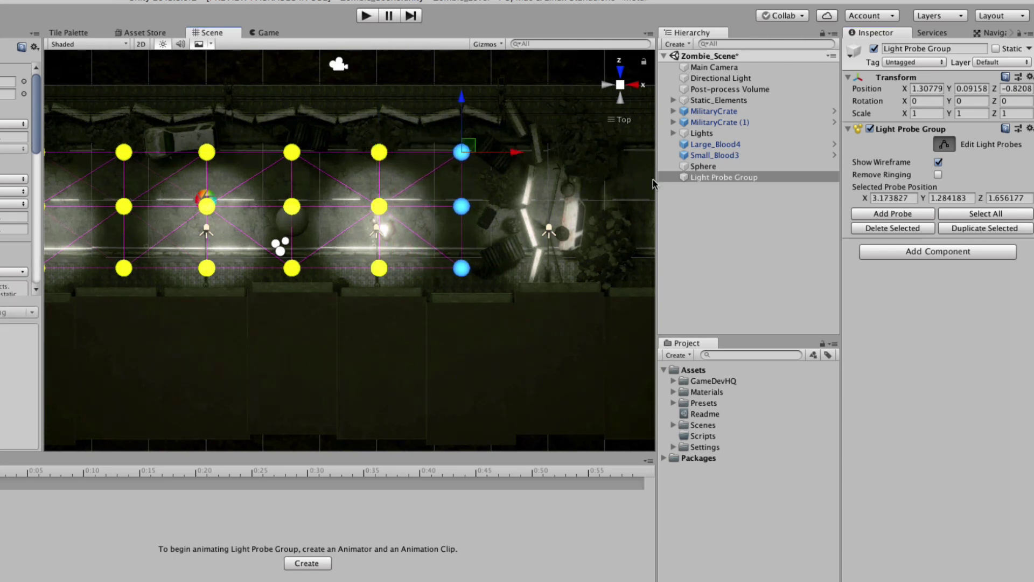
click(978, 229)
drag(518, 153, 570, 154)
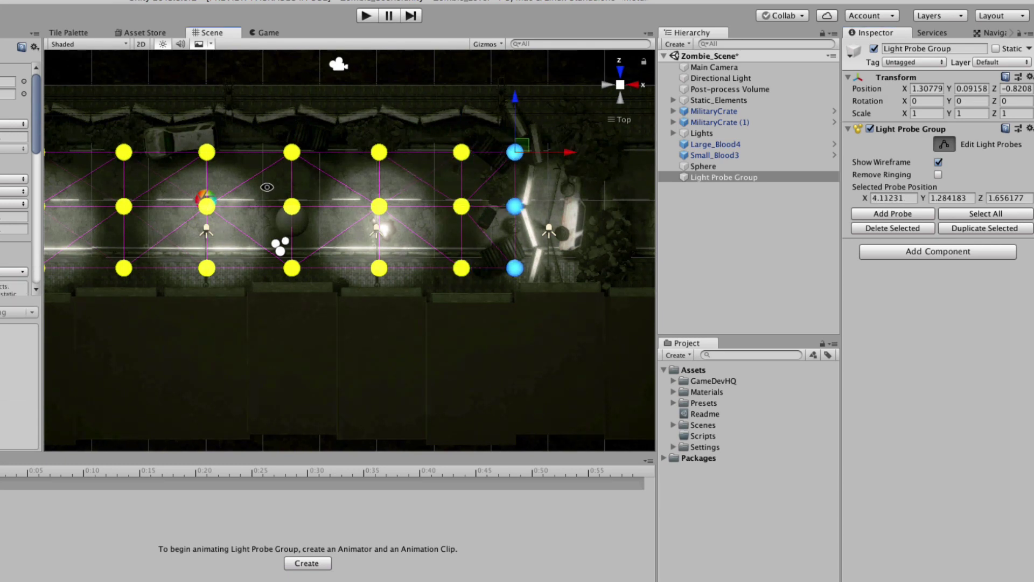
alt+drag(267, 187, 16, 65)
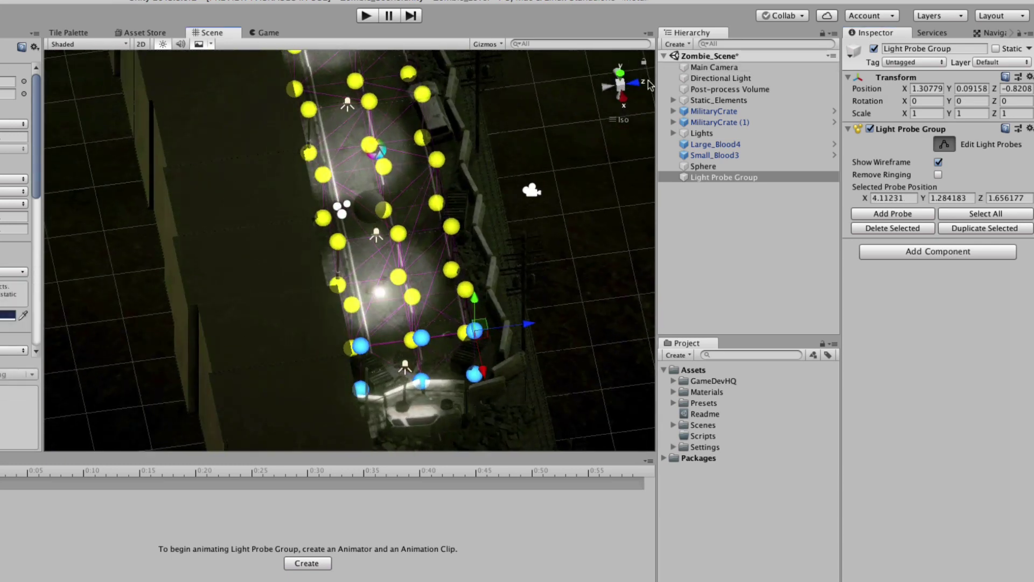
click(616, 86)
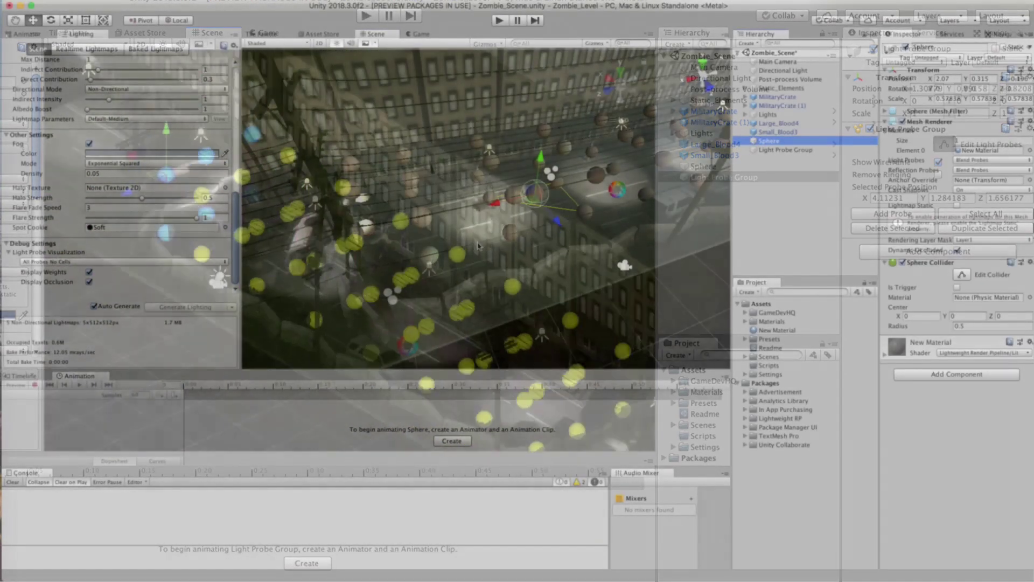
Move the test sphere along the street past the barricade to about X 6.299 and back to about X 4.681
drag(495, 200, 373, 225)
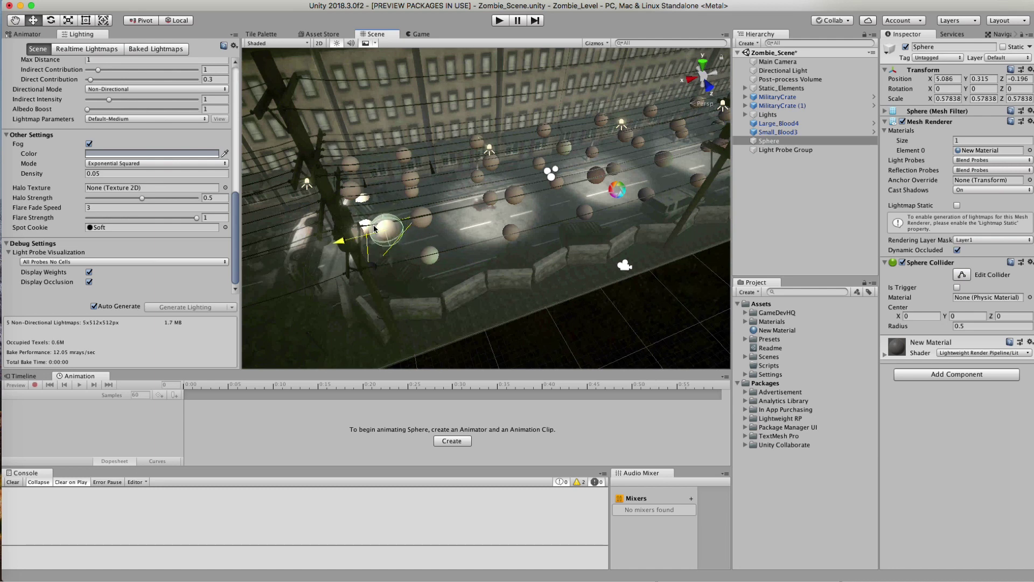
middle_drag(431, 220, 563, 184)
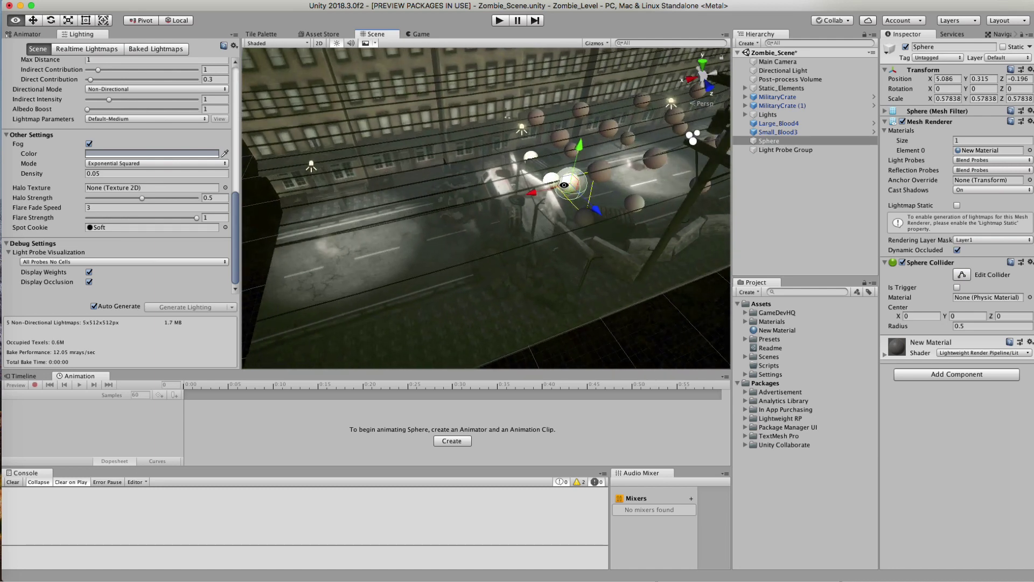
drag(526, 198, 478, 207)
alt+right_drag(476, 215, 501, 283)
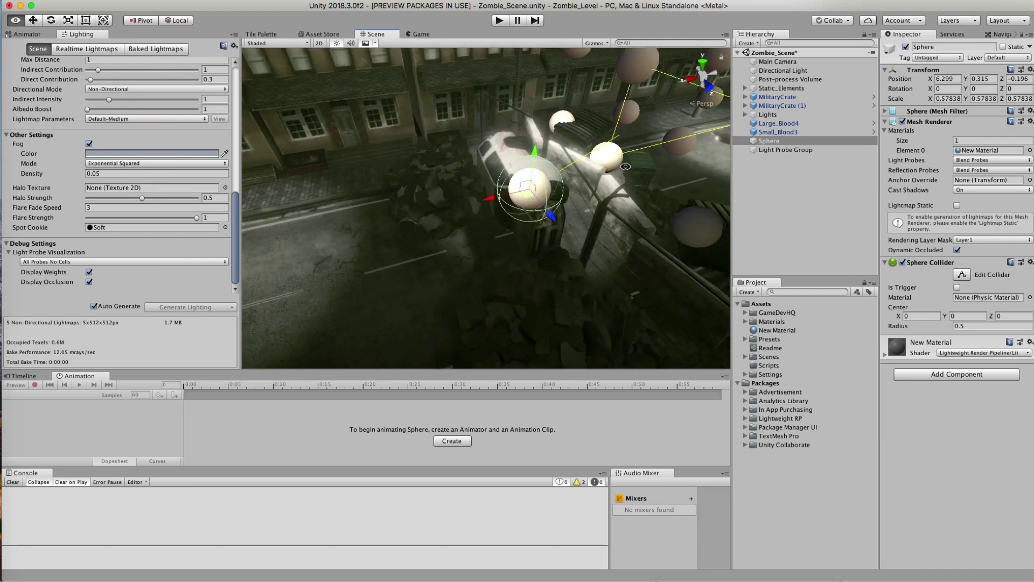
alt+middle_drag(673, 167, 487, 174)
alt+drag(488, 174, 466, 165)
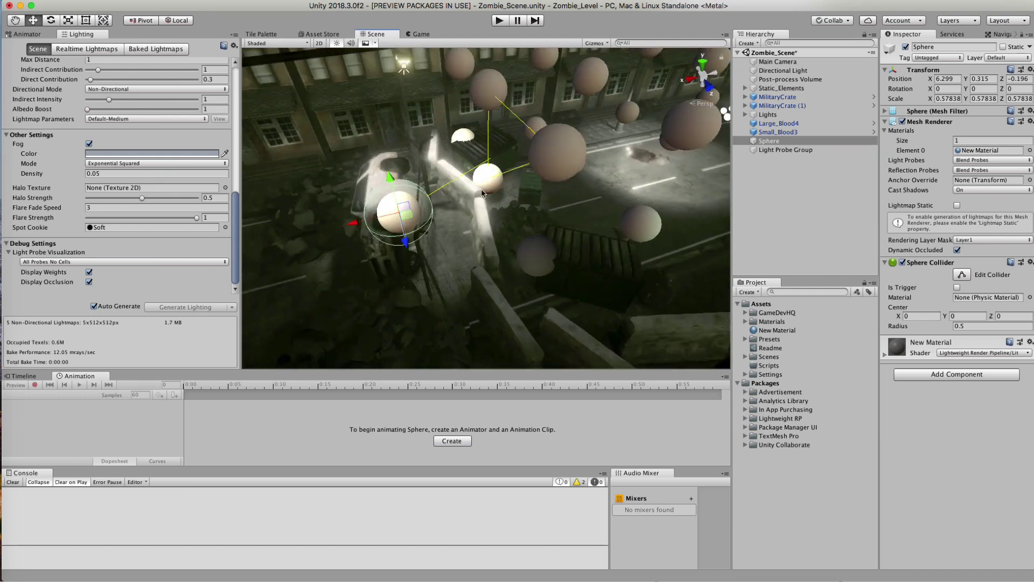
drag(357, 222, 515, 181)
alt+right_drag(514, 181, 419, 174)
alt+drag(419, 174, 345, 167)
alt+right_drag(582, 178, 697, 182)
scroll(698, 182, up, 2)
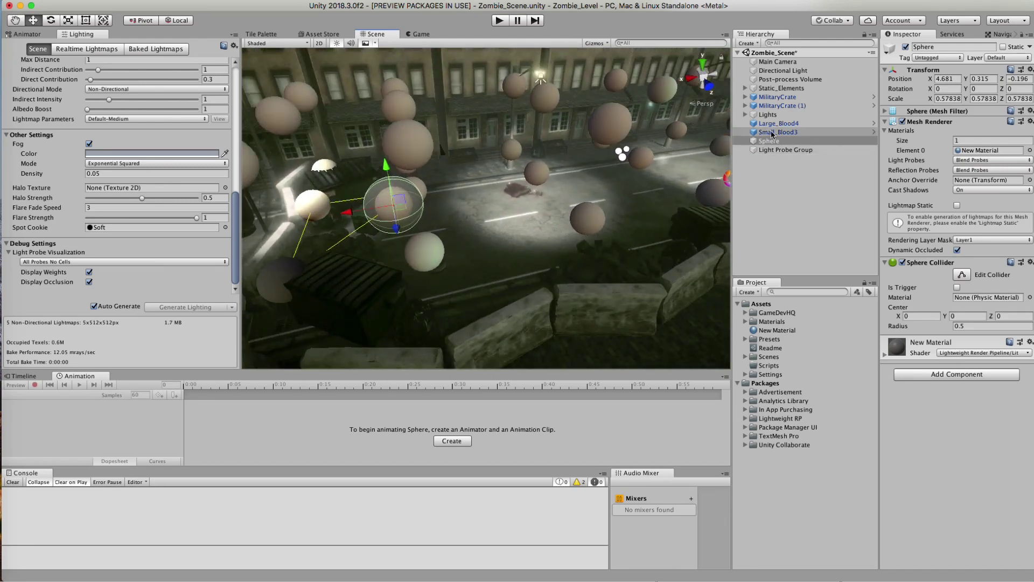
Select Spot Light, Spot Light (1) and Spot Light (2) in the Lights group and set their light mode to Baked
click(767, 115)
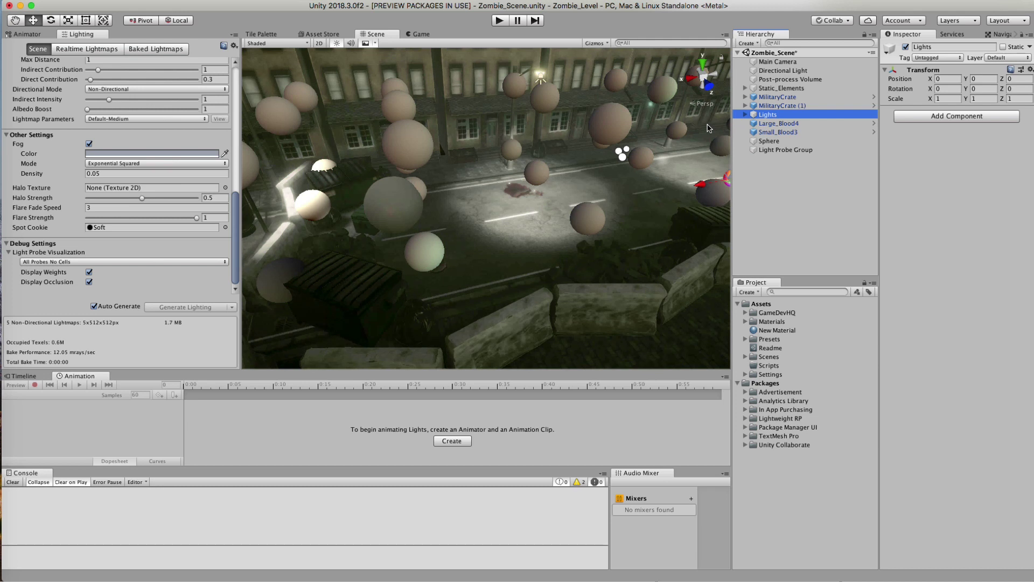
click(747, 115)
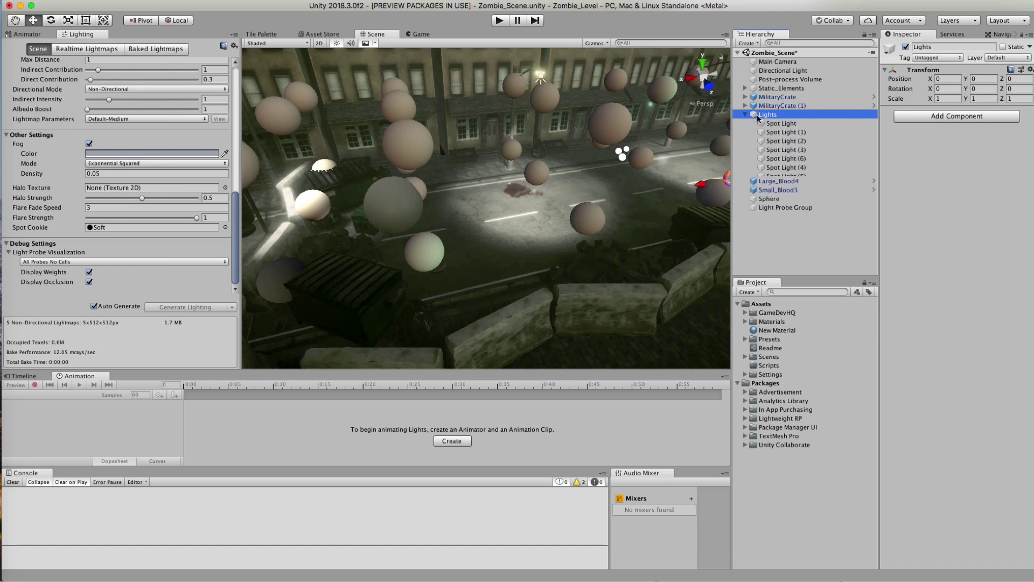
click(781, 124)
click(782, 132)
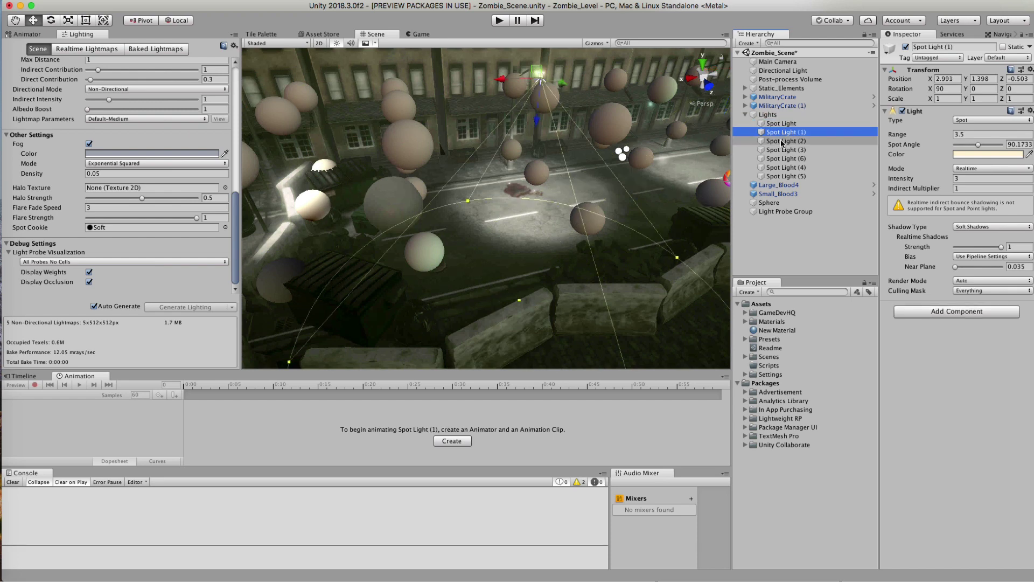
click(784, 141)
middle_drag(598, 169, 540, 177)
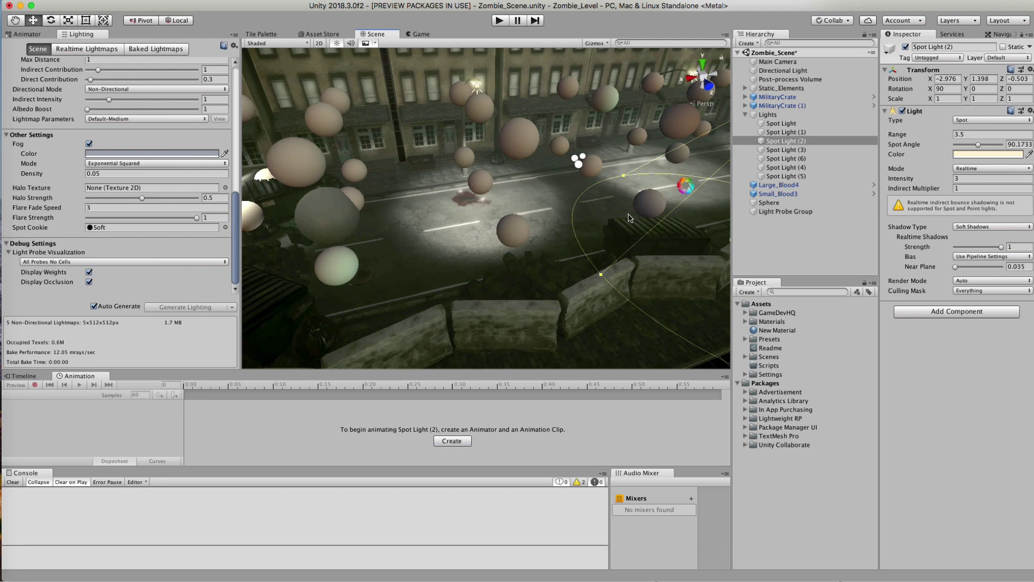
alt+drag(560, 217, 539, 201)
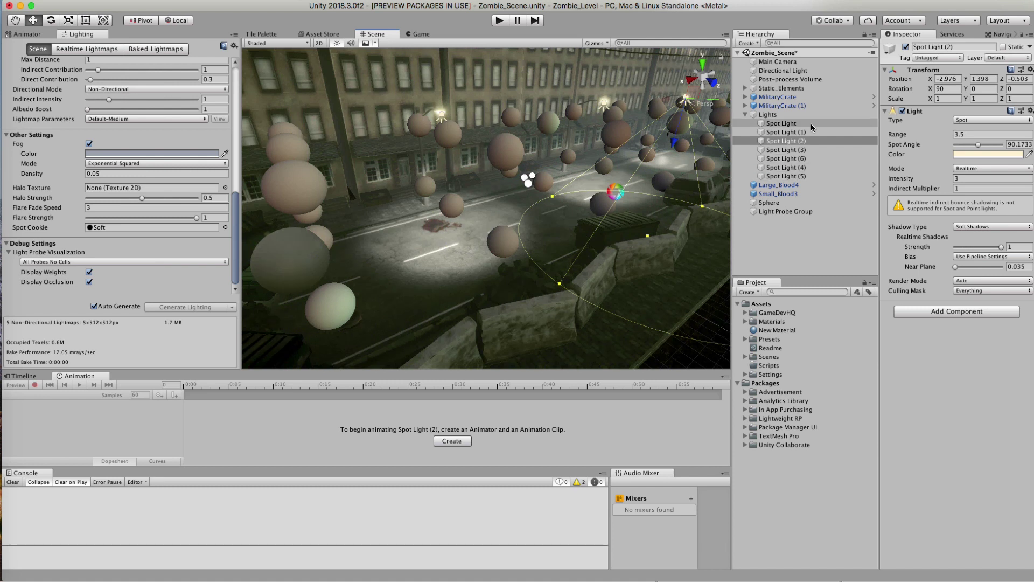
shift+click(782, 123)
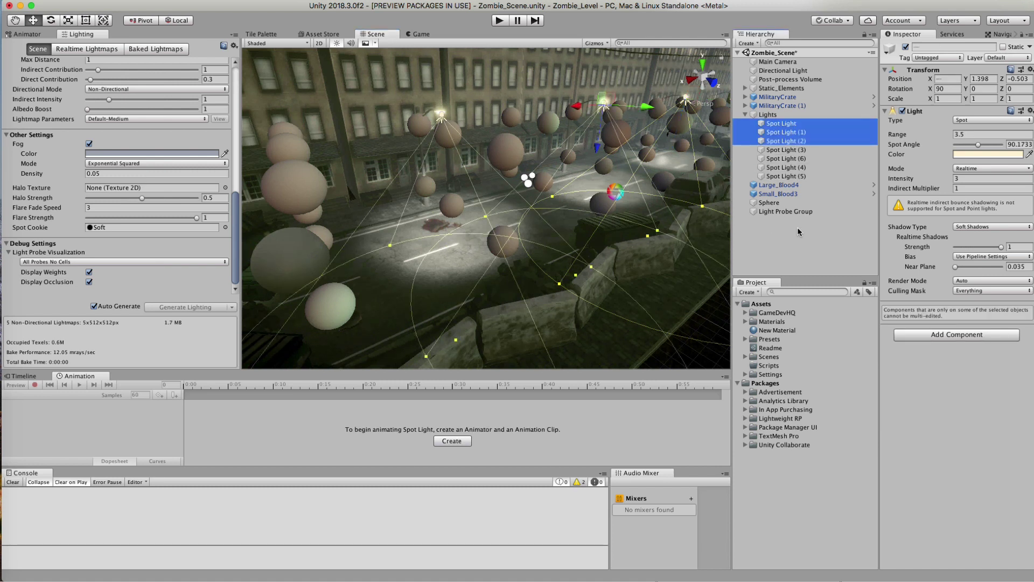
click(969, 168)
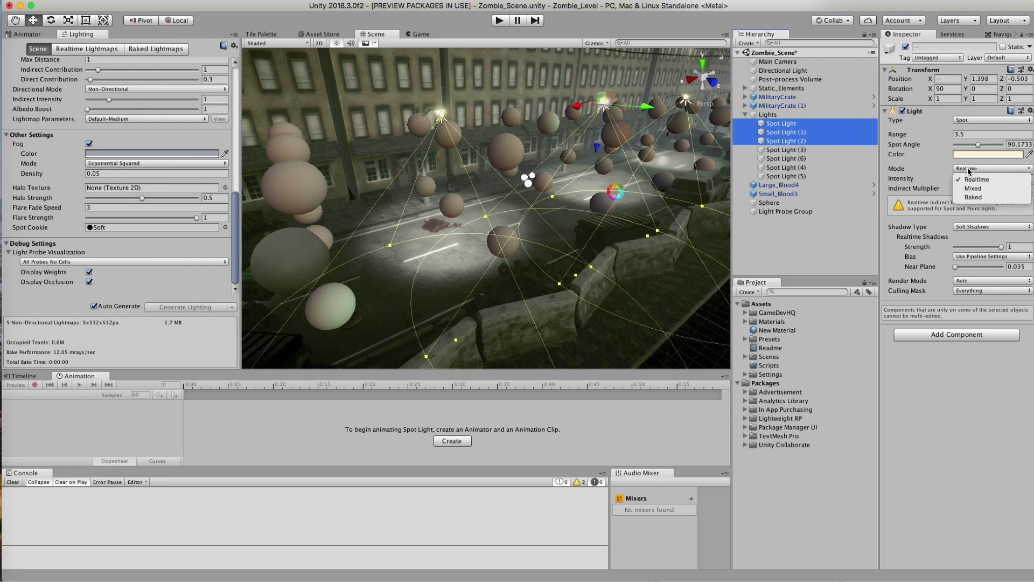
click(972, 197)
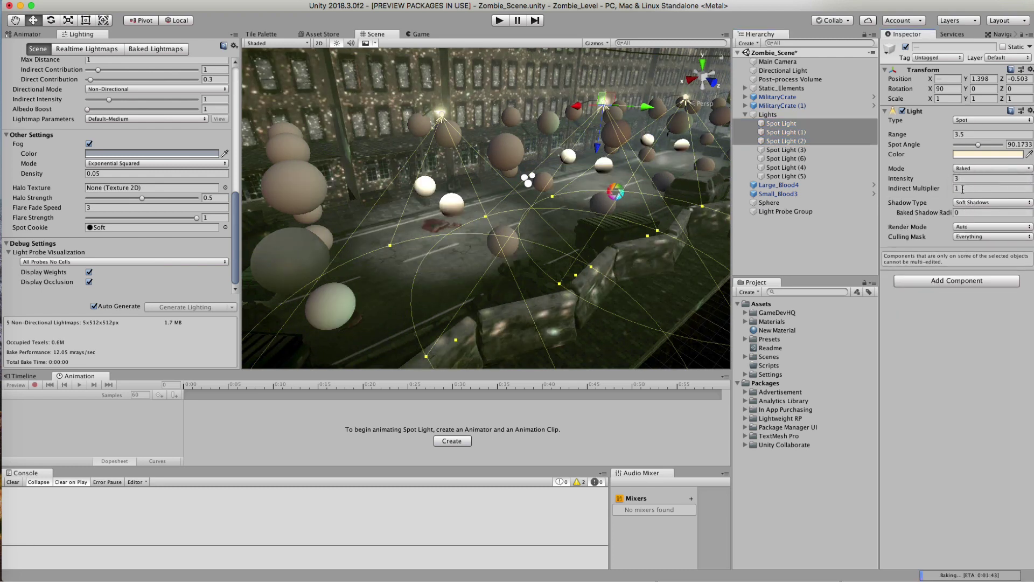
Set the intensity of the three selected spot lights to 4 and check the probes along the street
click(967, 179)
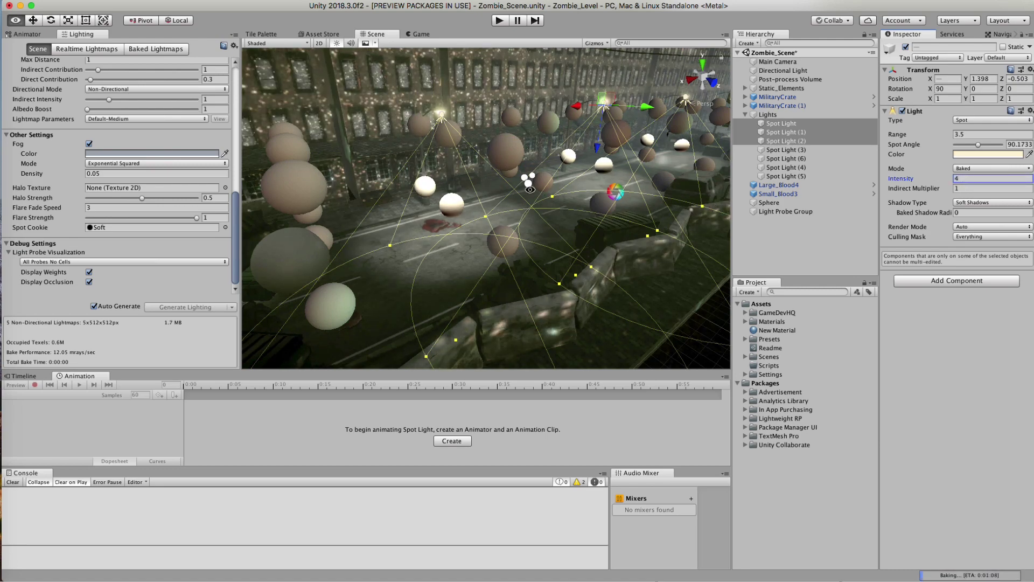
alt+drag(530, 190, 79, 191)
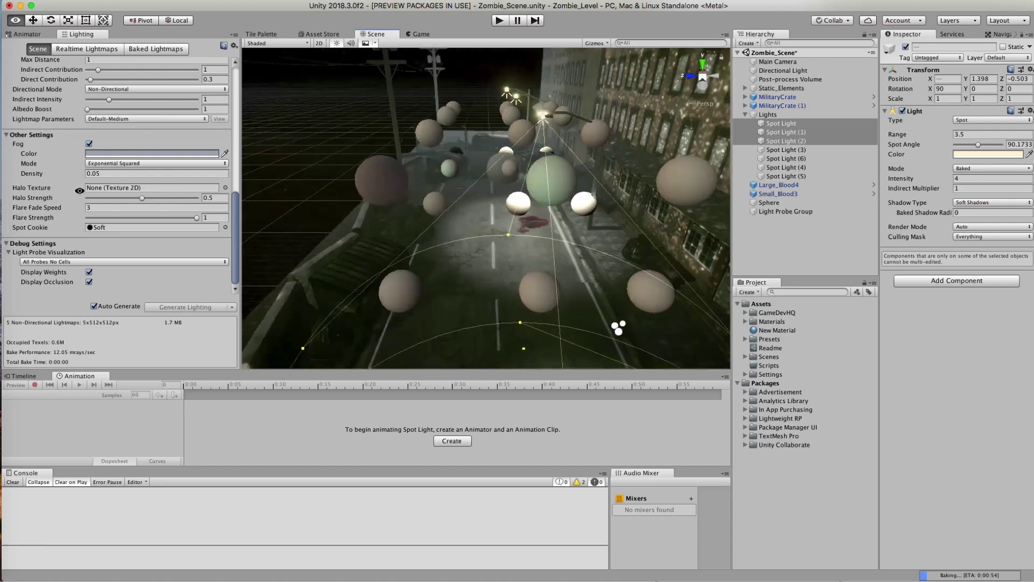
right_drag(79, 191, 415, 195)
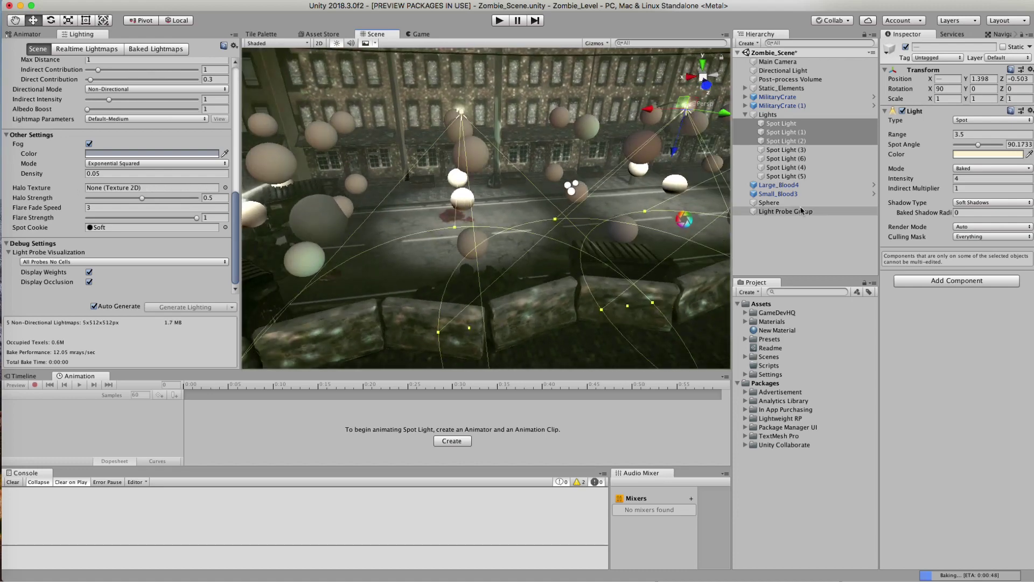
Select the test sphere and move it back and forth along the street between the bright probes, ending at about X 1.901, Z -0.699
click(308, 222)
drag(275, 223, 563, 236)
middle_drag(627, 226, 545, 229)
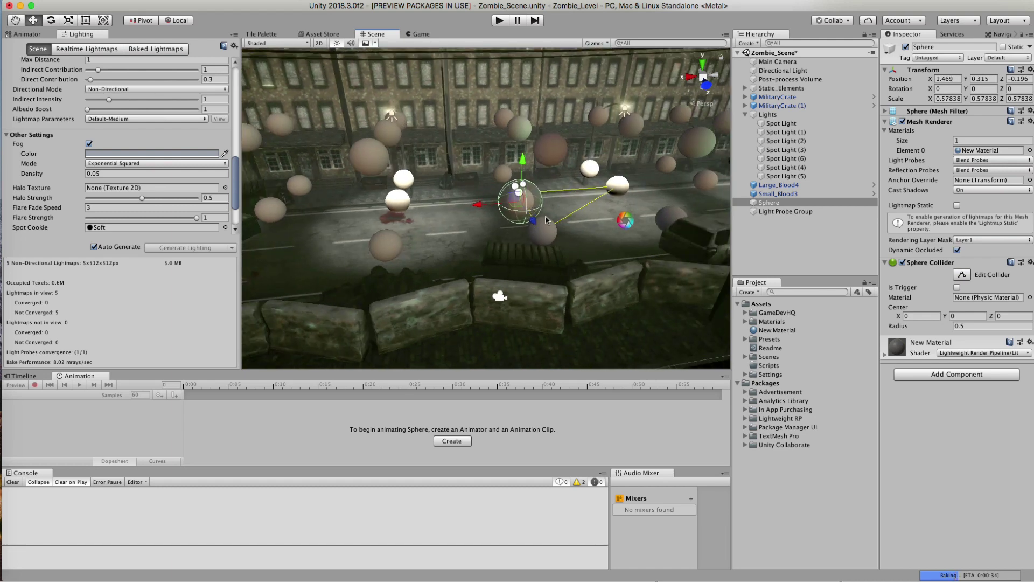
drag(522, 217, 568, 198)
click(786, 211)
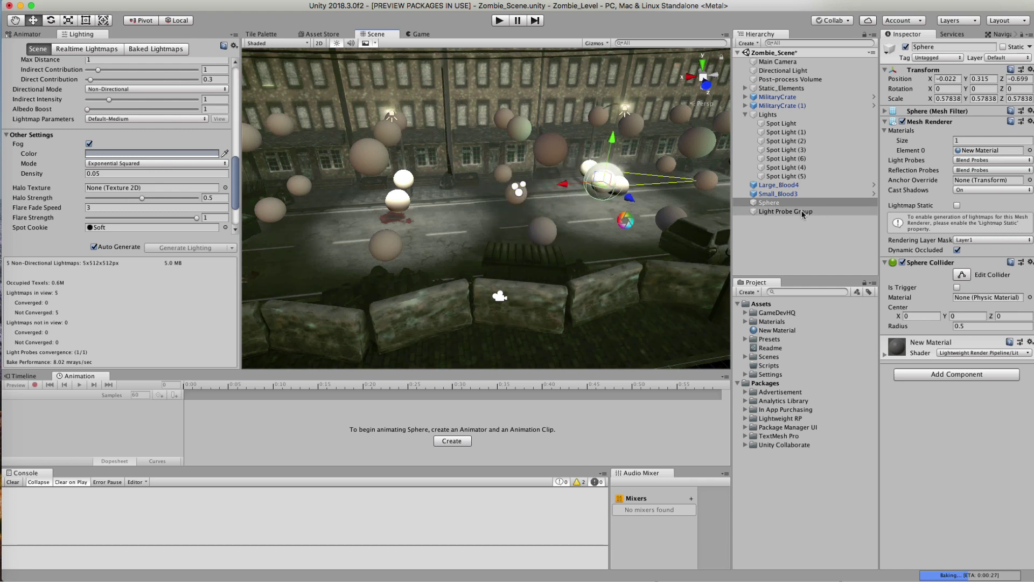
click(543, 180)
click(541, 181)
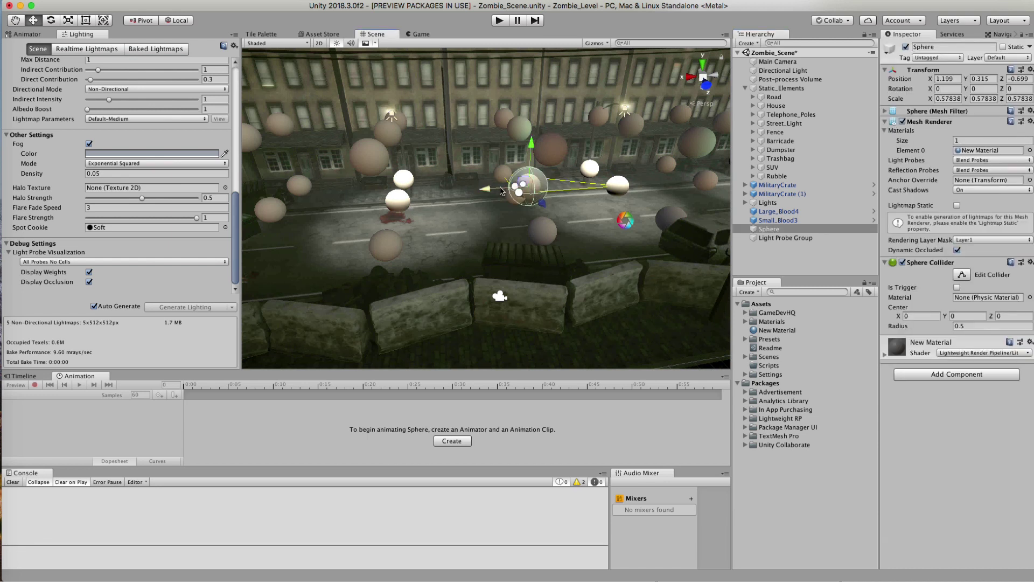
drag(486, 189, 439, 192)
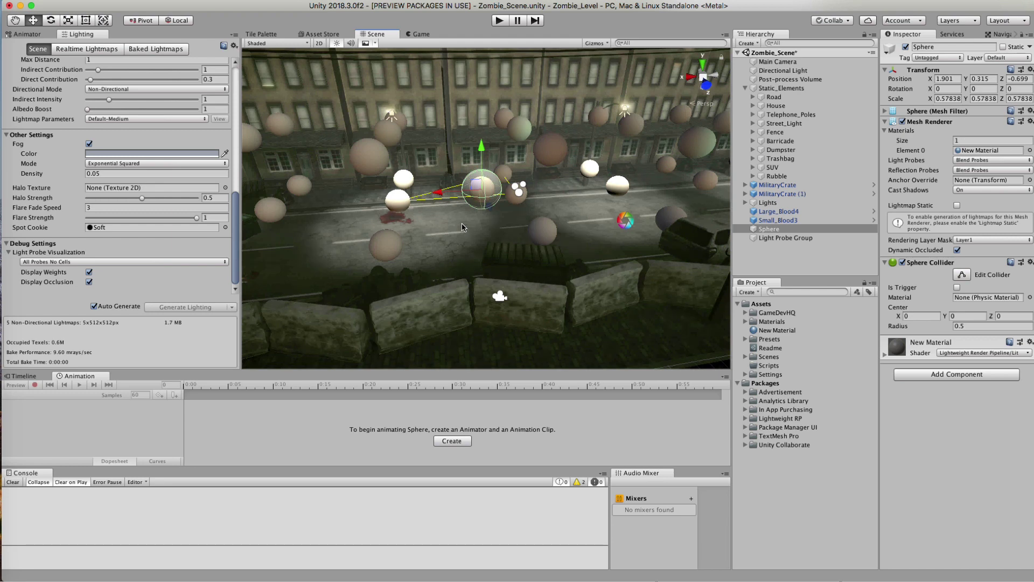
Select Spot Light, Spot Light (1) and Spot Light (2) in the Lights group and set their intensity to 2
shift+click(784, 203)
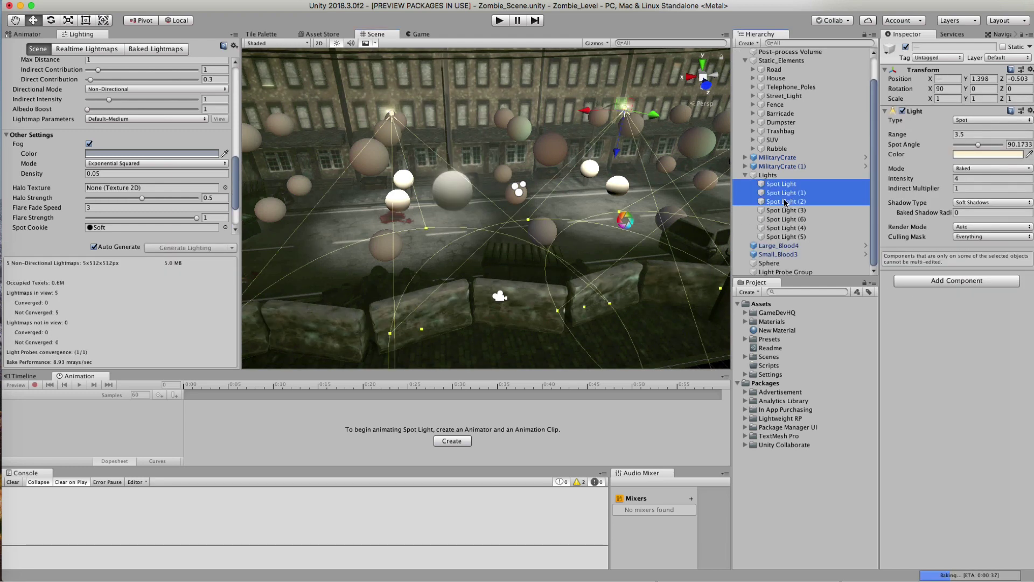
click(978, 179)
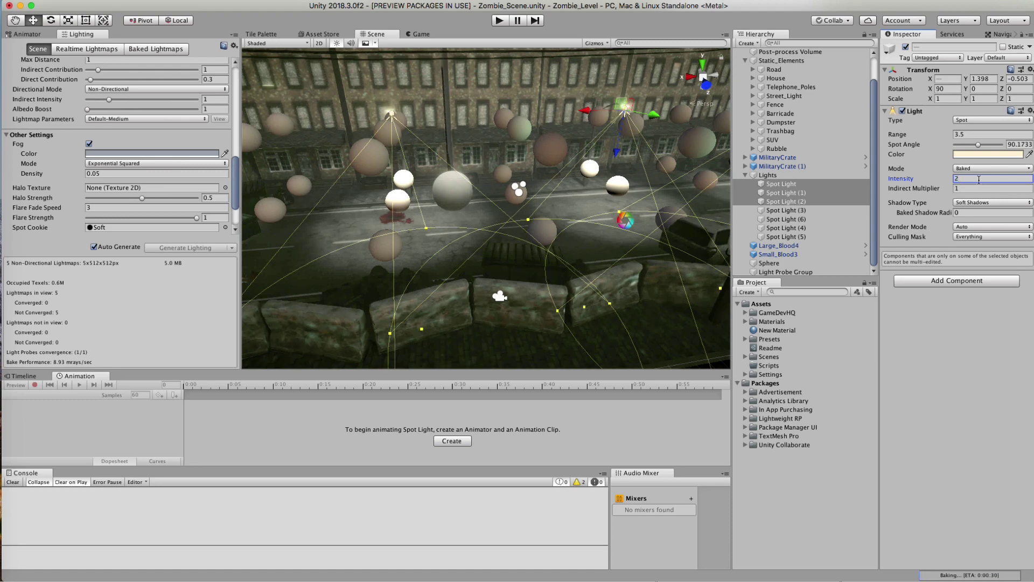
alt+drag(481, 199, 442, 188)
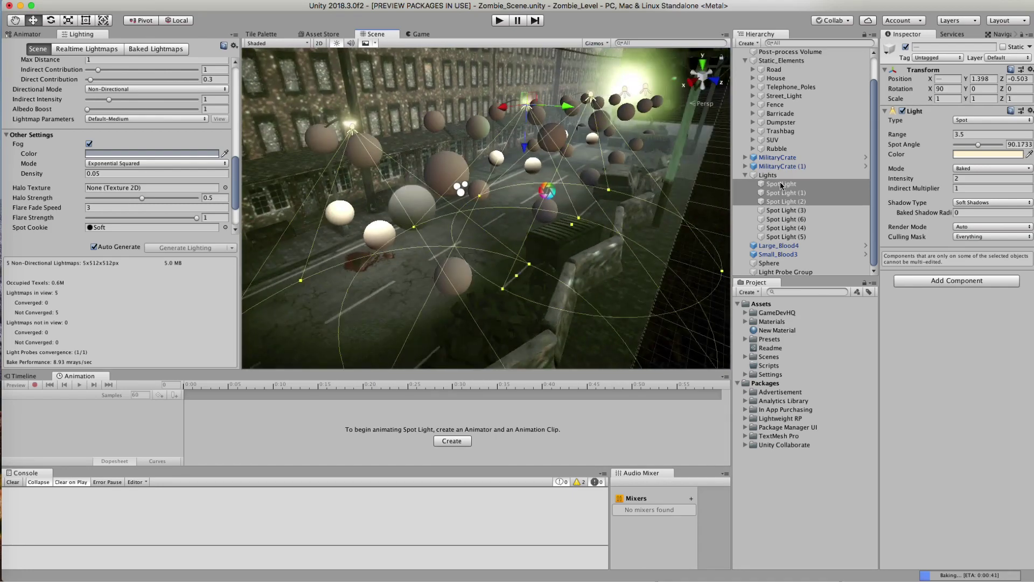
Duplicate the three selected baked spot lights and set the copies' light mode to Realtime
key(super+d)
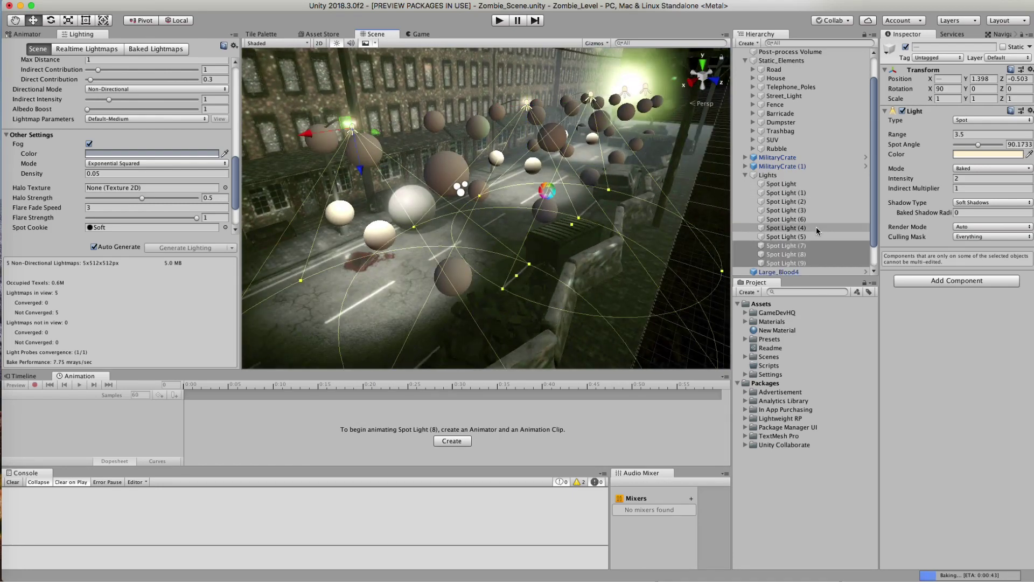
click(973, 169)
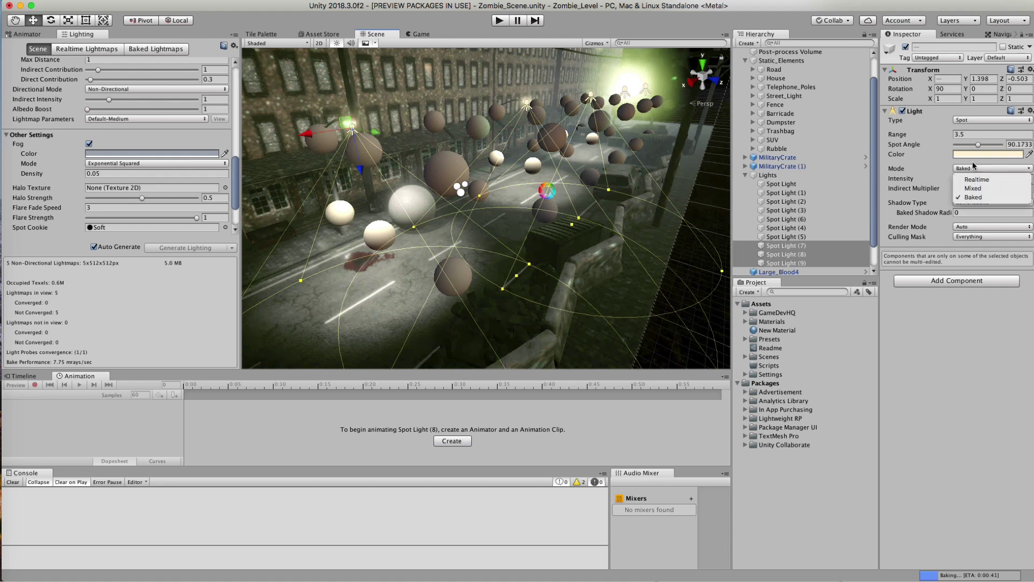
click(966, 180)
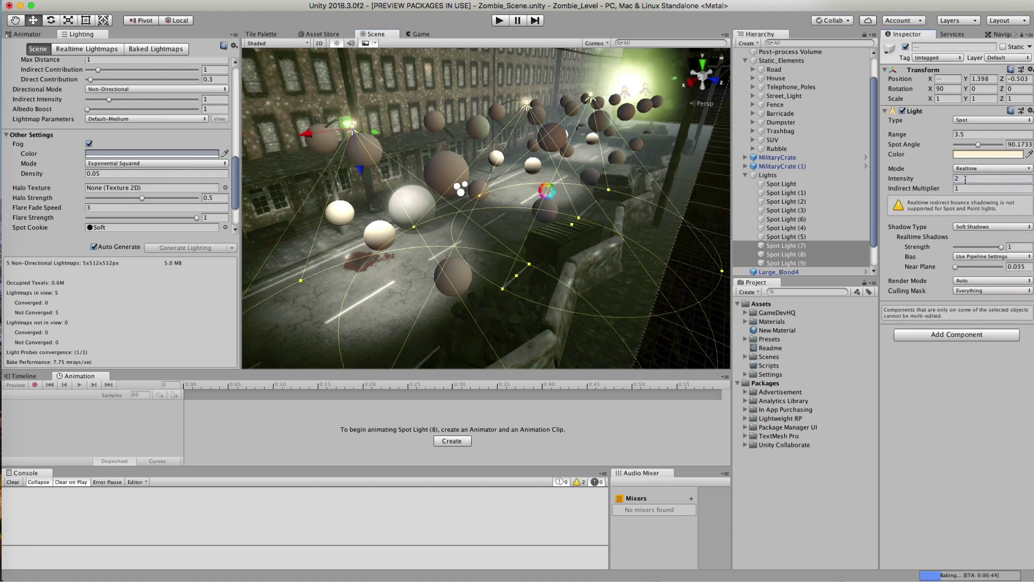
click(793, 185)
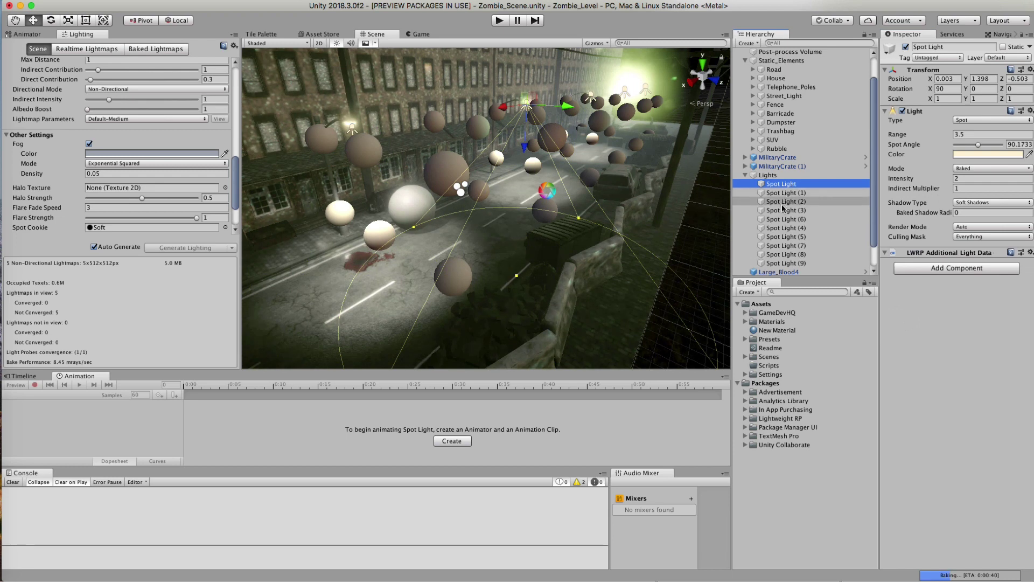
click(785, 245)
shift+click(785, 255)
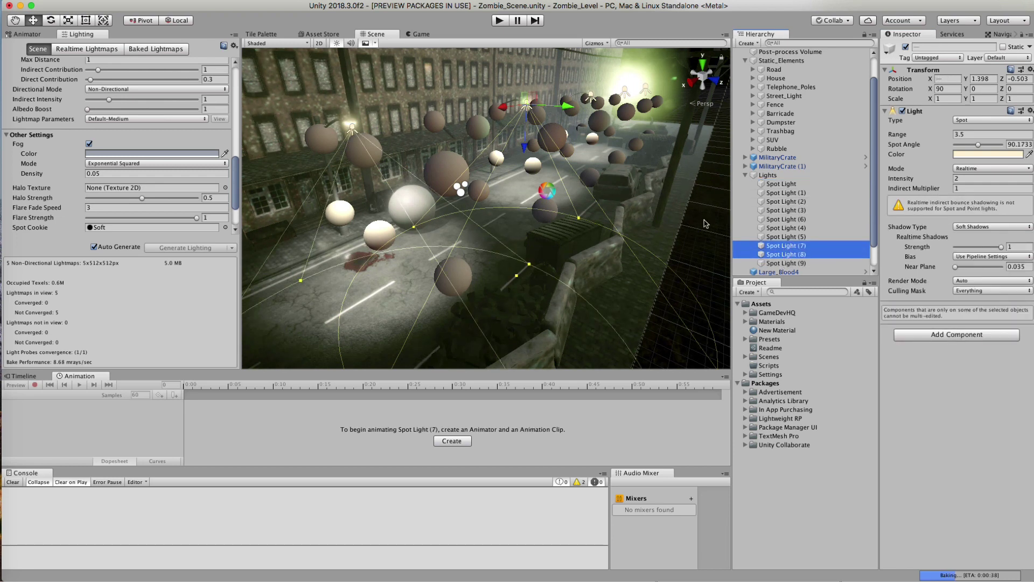
Move the test sphere along the lit street and inspect its shading under the baked and realtime spot lights
click(414, 209)
drag(379, 221, 326, 294)
alt+drag(375, 221, 344, 205)
alt+right_drag(367, 203, 324, 206)
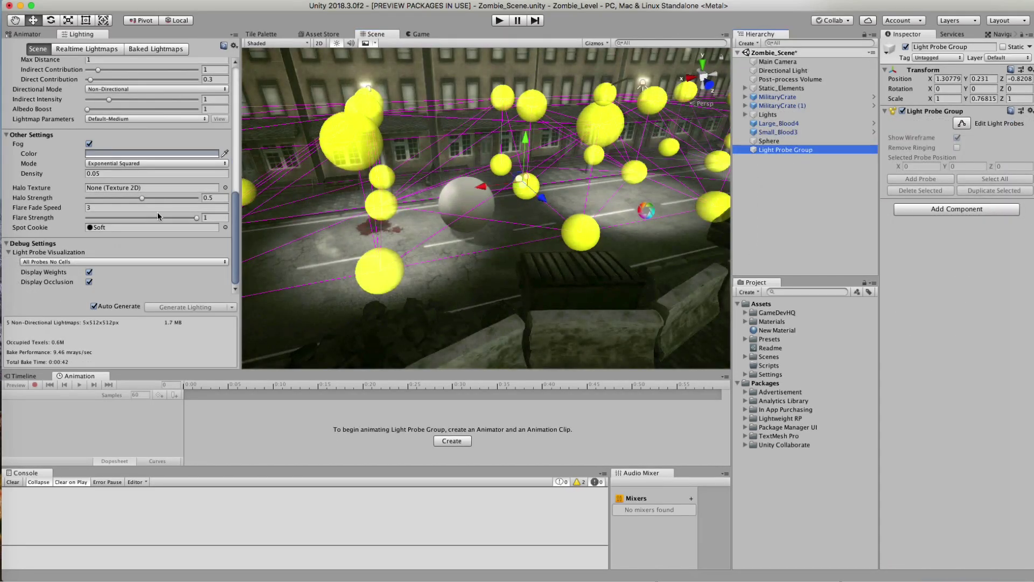
Set the Light Probe Visualization to None and clear the selection of the Light Probe Group
click(33, 262)
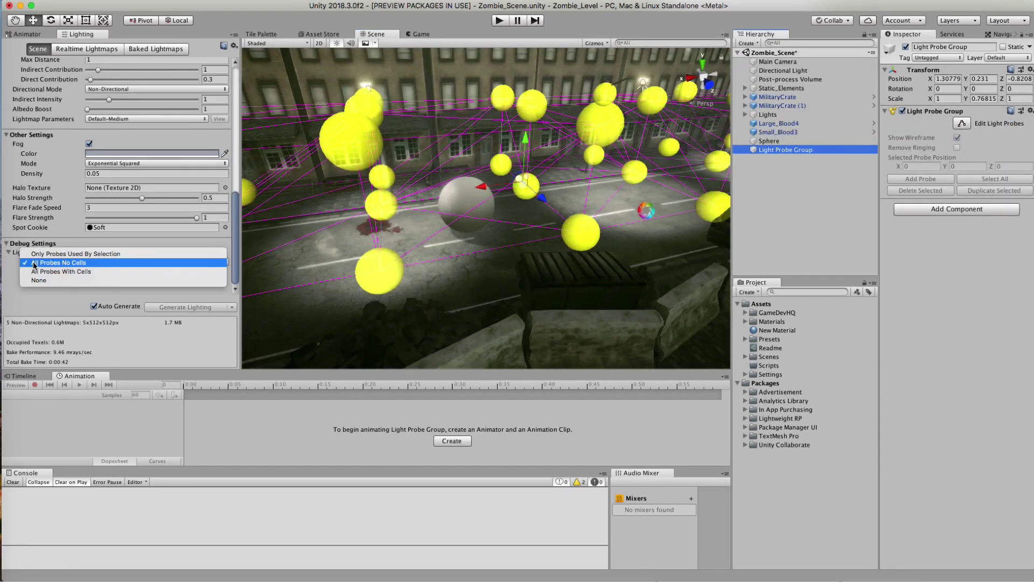
click(39, 280)
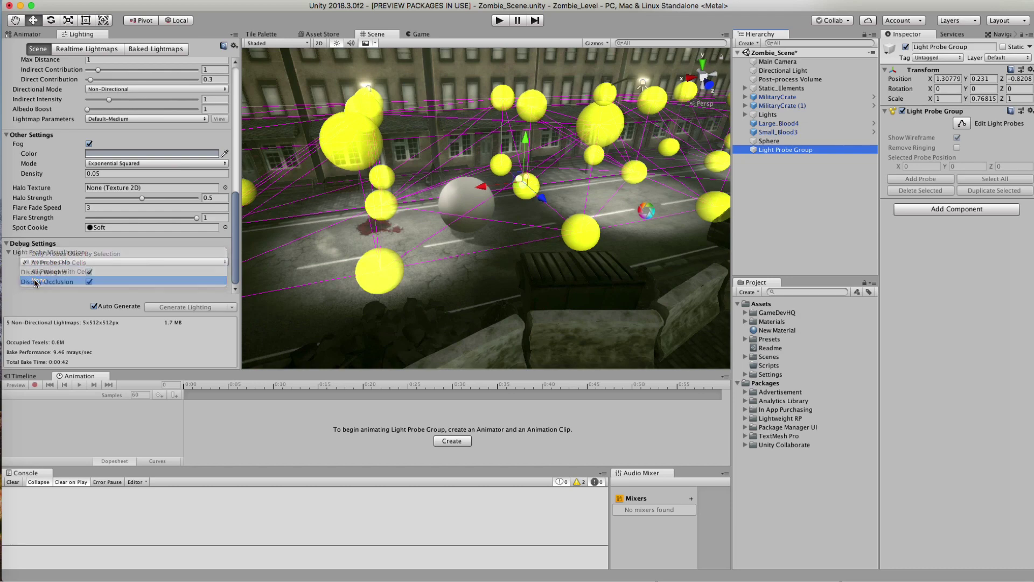
click(786, 218)
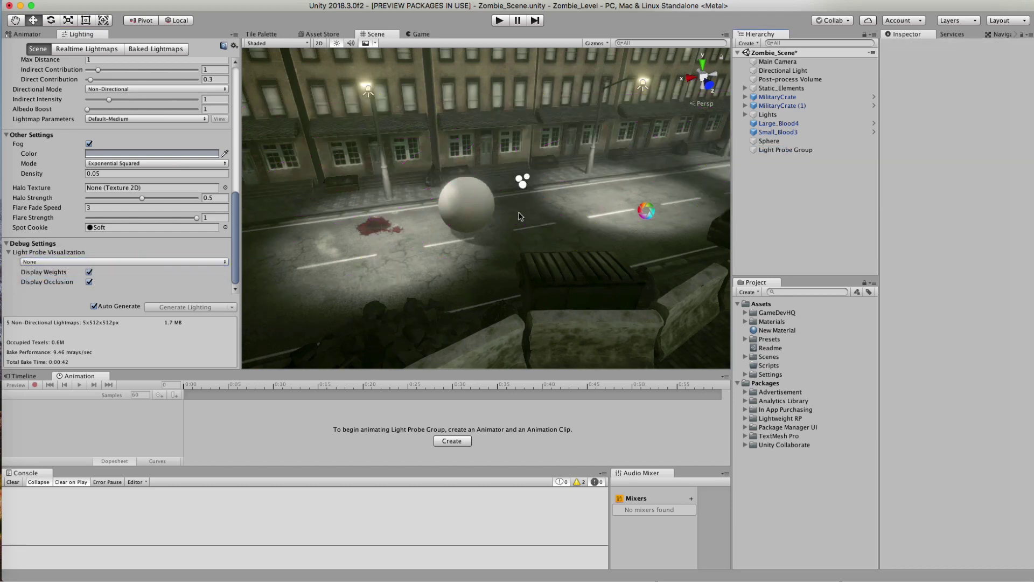
Move the test sphere into the light by the blood stain and back to the darker area between the two lamps
click(492, 203)
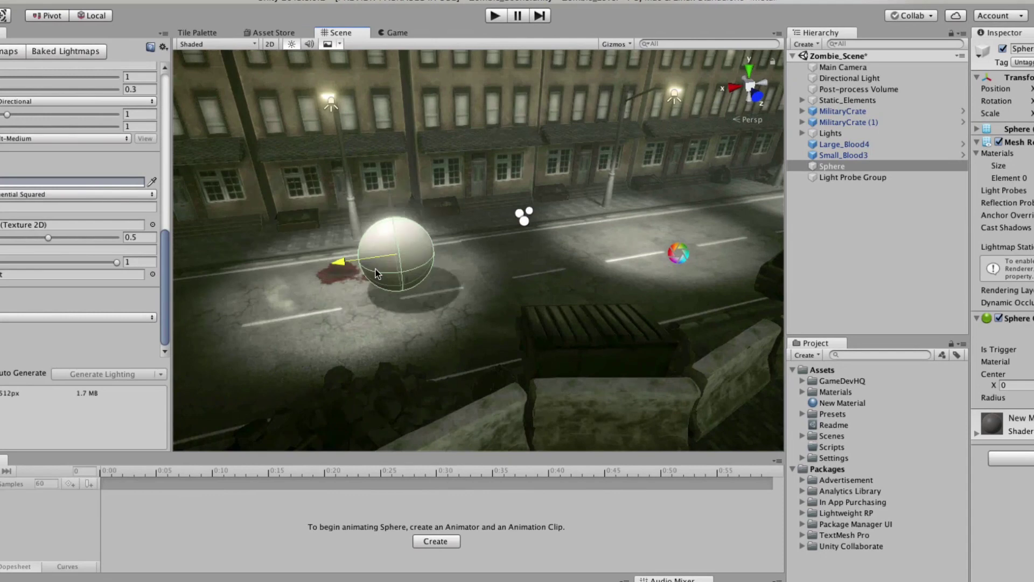
drag(376, 272, 419, 272)
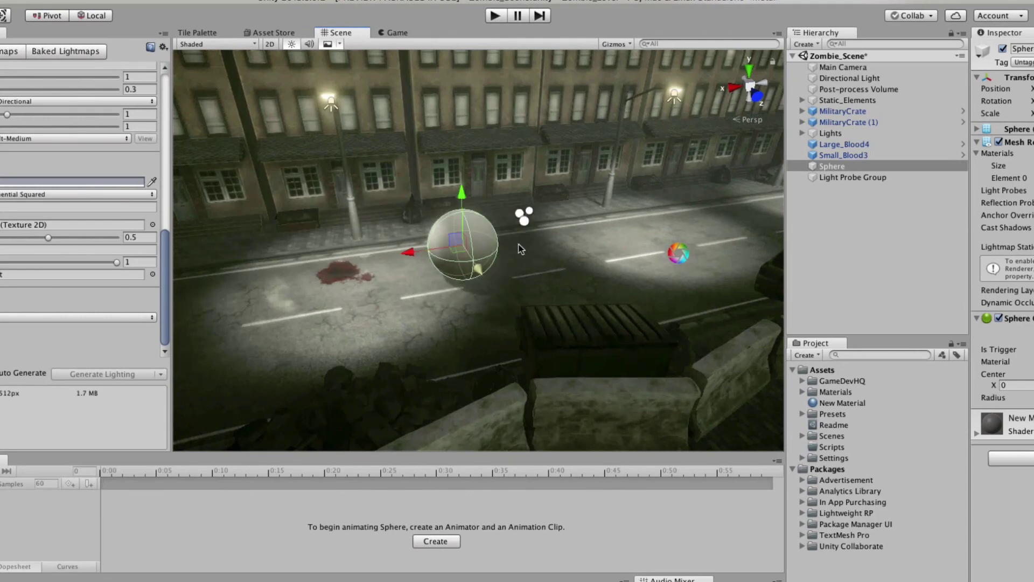
Disable the Light Probe Group and move the test sphere toward the other lamp to compare its shading without probes
click(853, 177)
click(1003, 50)
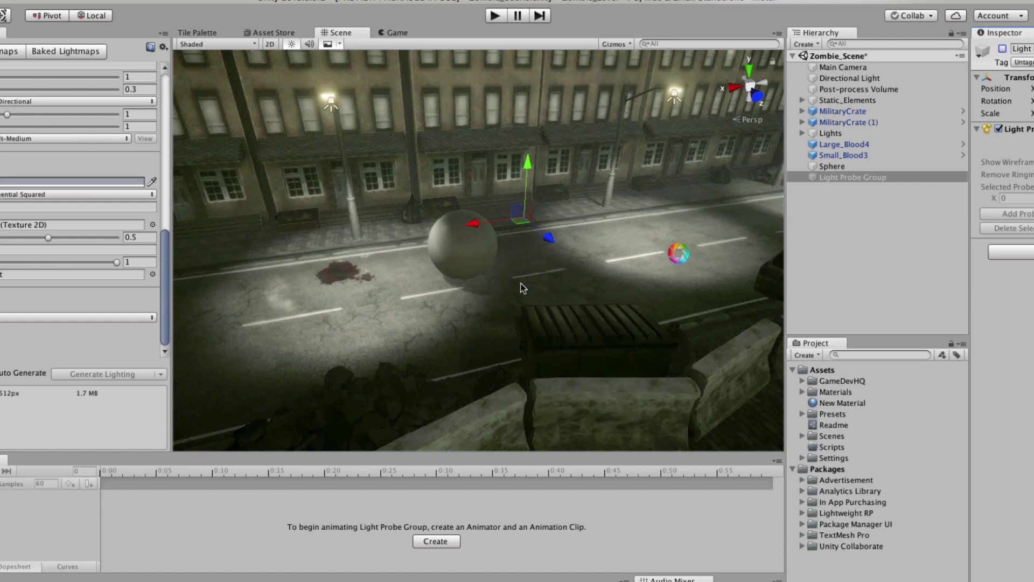
click(479, 253)
drag(414, 253, 572, 265)
Re-enable the Light Probe Group and move the test sphere back to the dark stretch between the two lamps
click(856, 177)
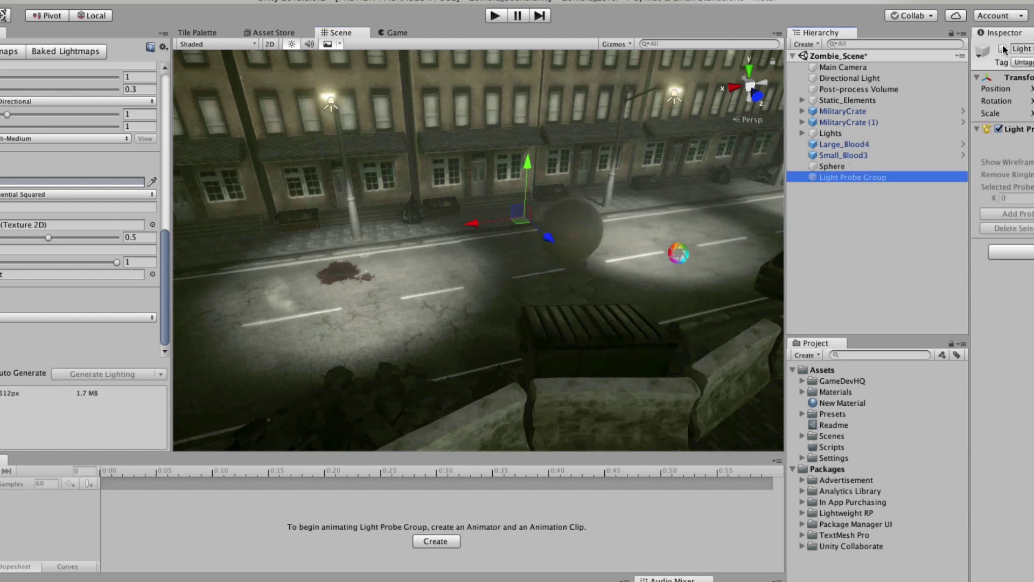
click(842, 165)
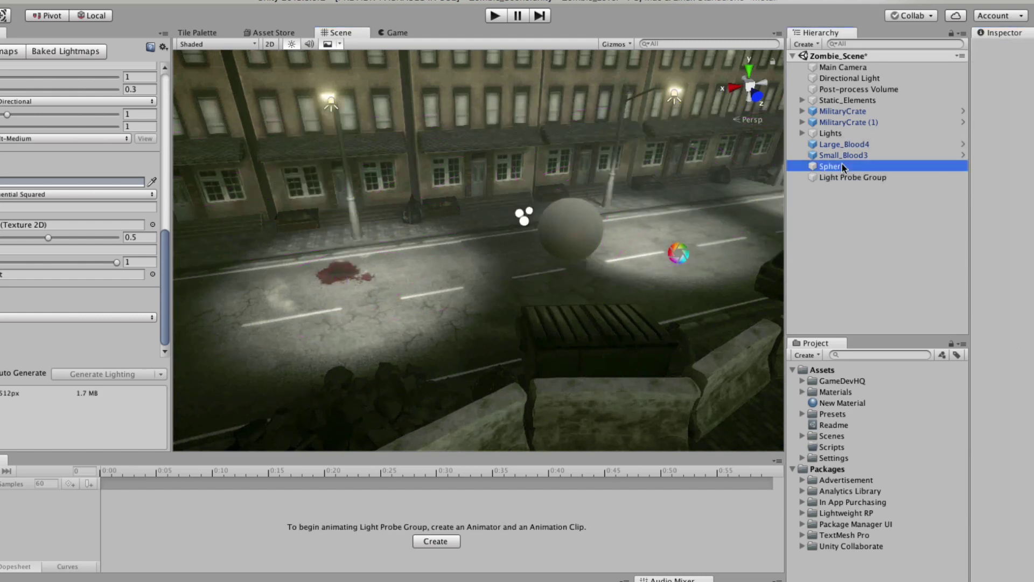
drag(531, 243, 487, 295)
click(941, 256)
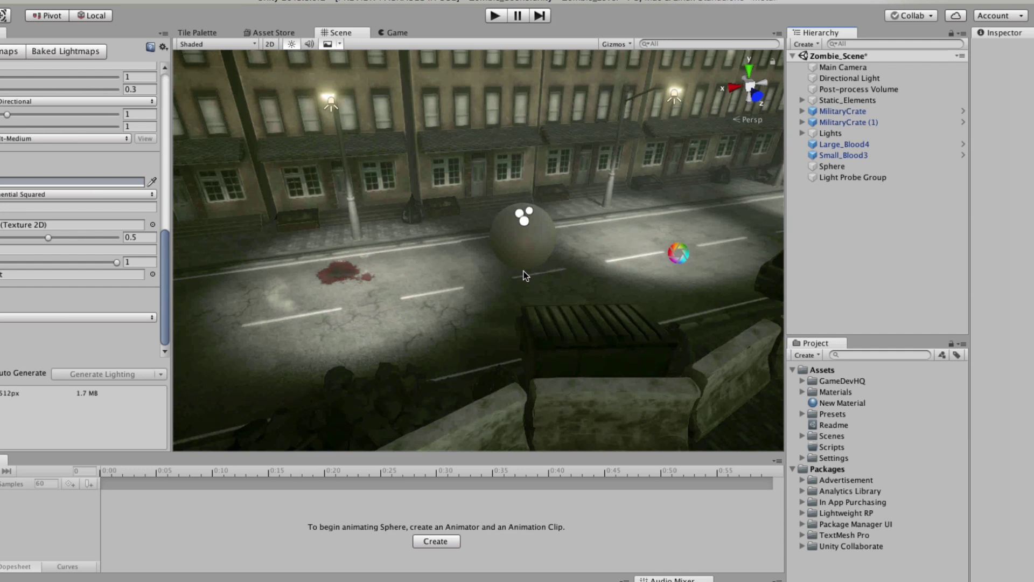
click(891, 165)
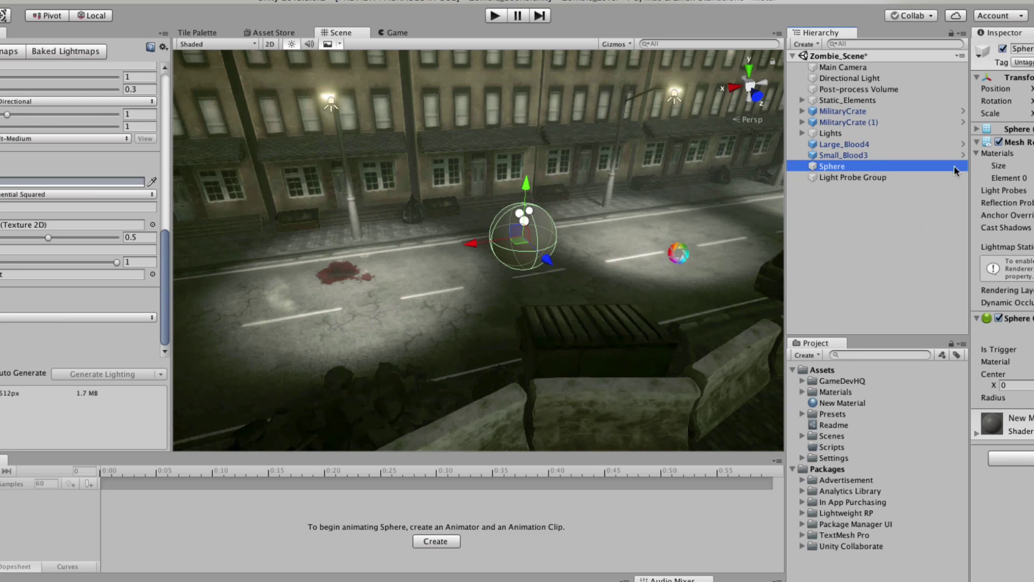
click(876, 175)
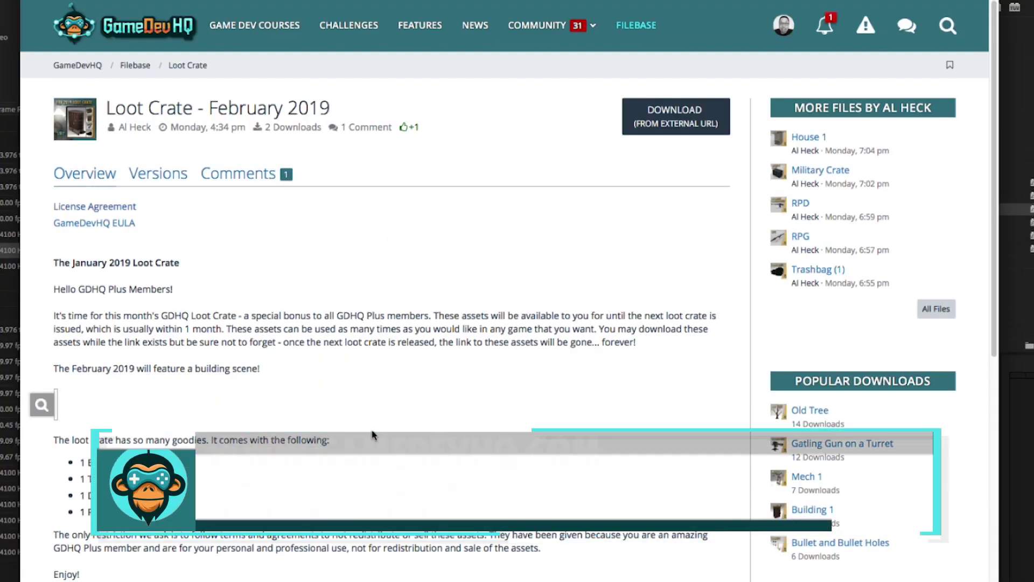
Switch to the GameDevHQ website and look through the Loot Crate, Challenges and Urban Filebase pages
scroll(373, 433, down, 7)
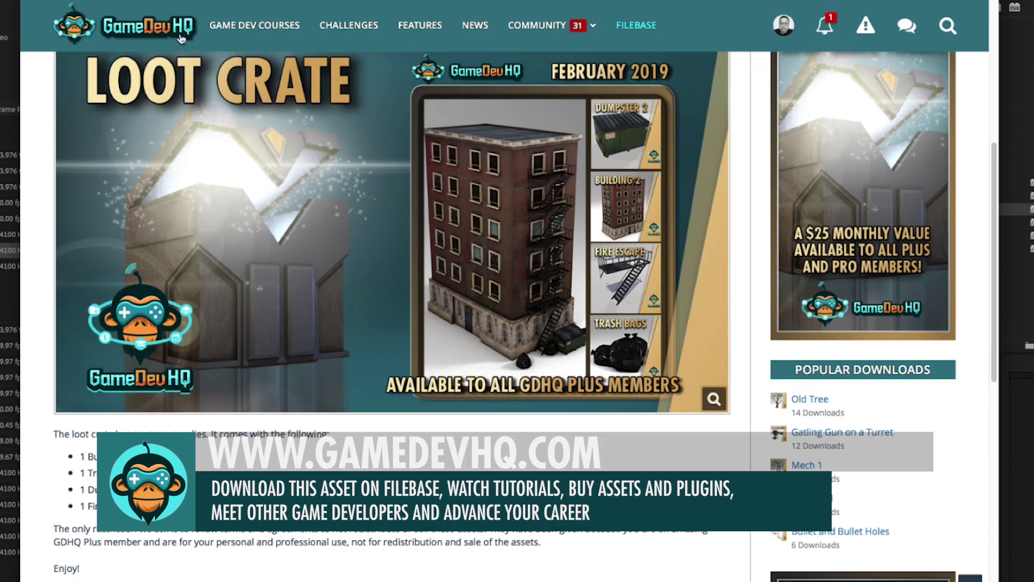
key(super+Left)
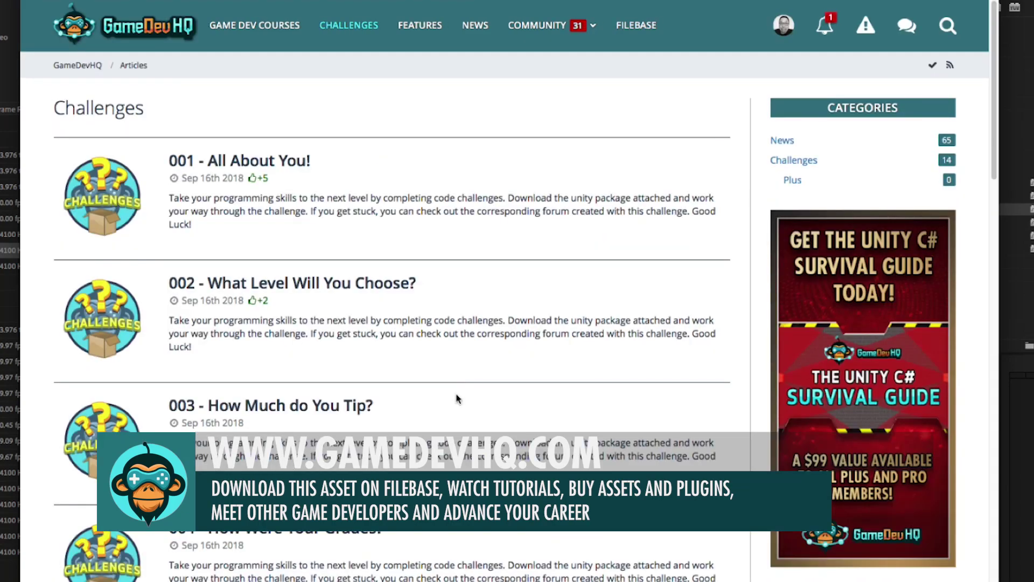
scroll(458, 397, down, 15)
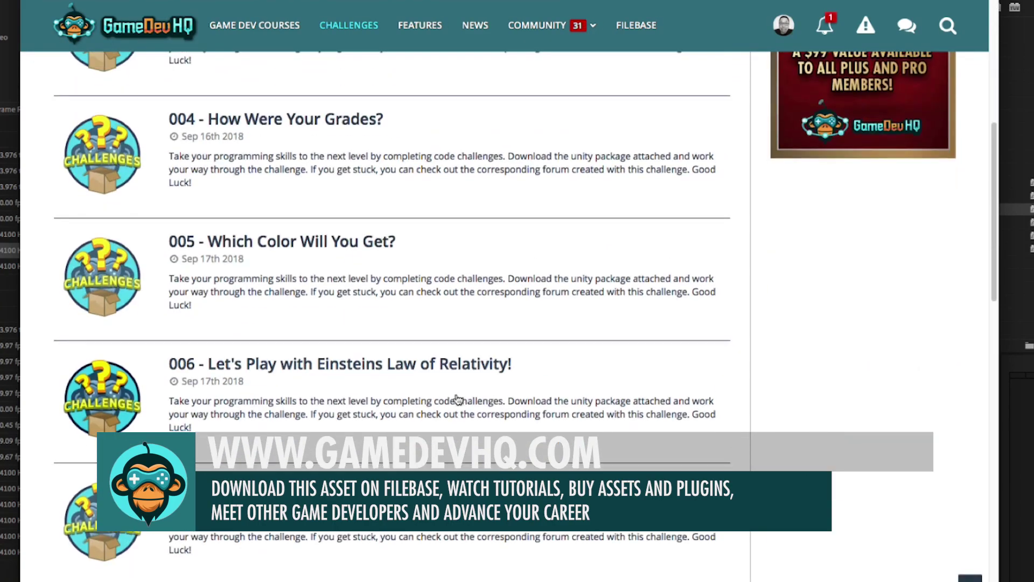
scroll(457, 399, down, 10)
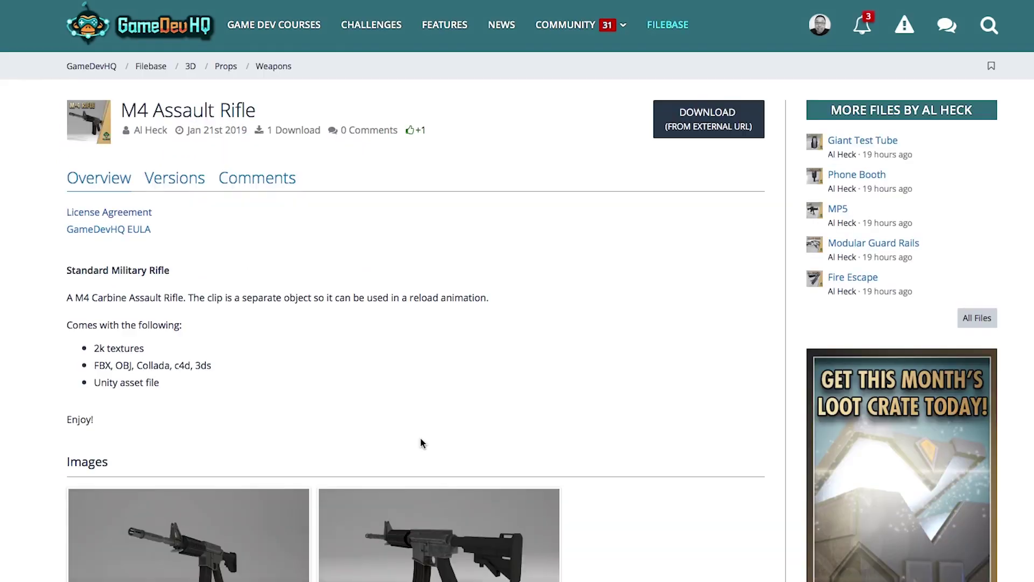
scroll(420, 442, down, 6)
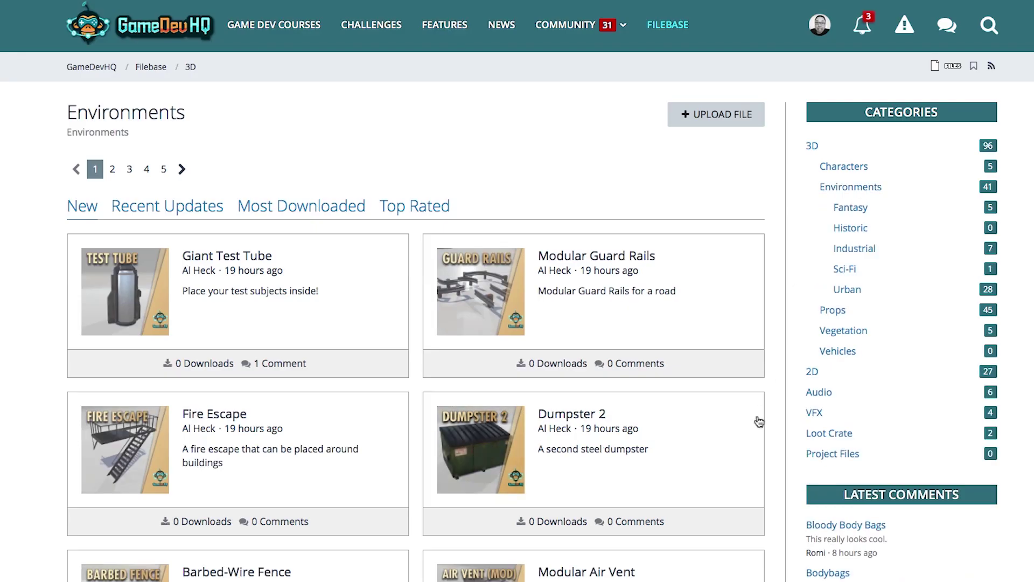
scroll(759, 421, down, 4)
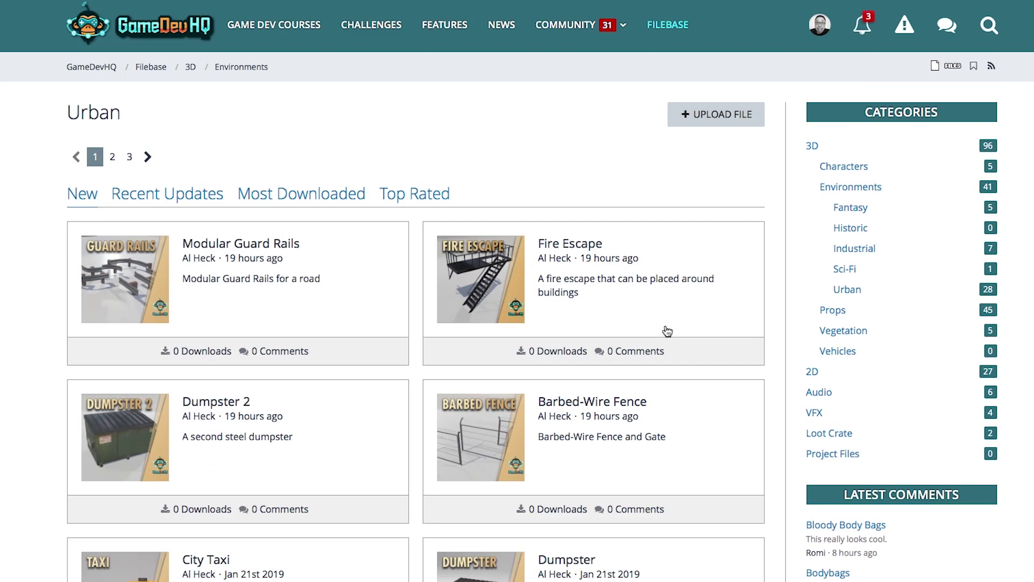
scroll(665, 326, down, 10)
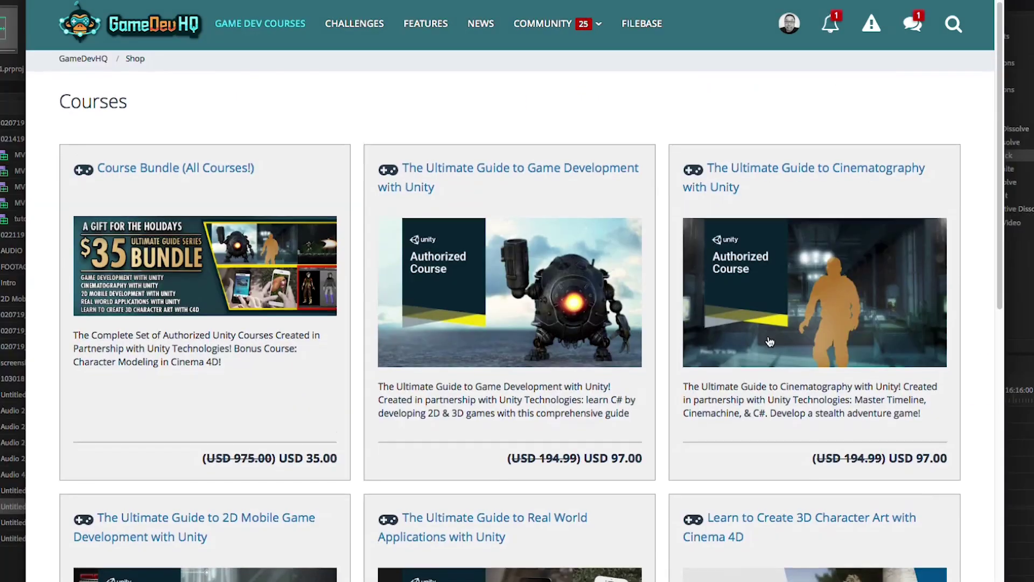
scroll(770, 341, down, 6)
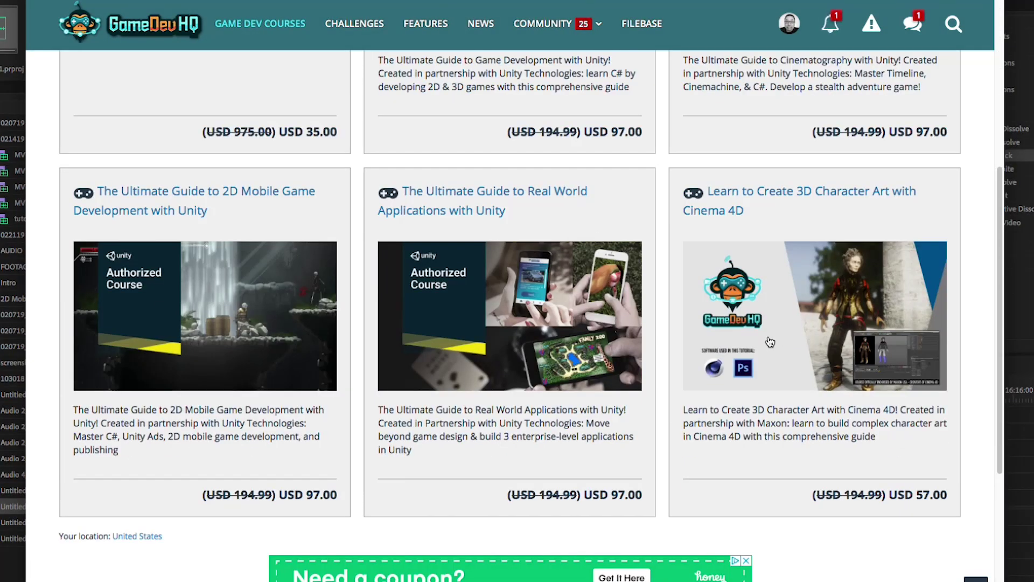
Look through the Game Dev Courses listing on the GameDevHQ website and open a course
scroll(771, 342, down, 1)
scroll(770, 342, up, 3)
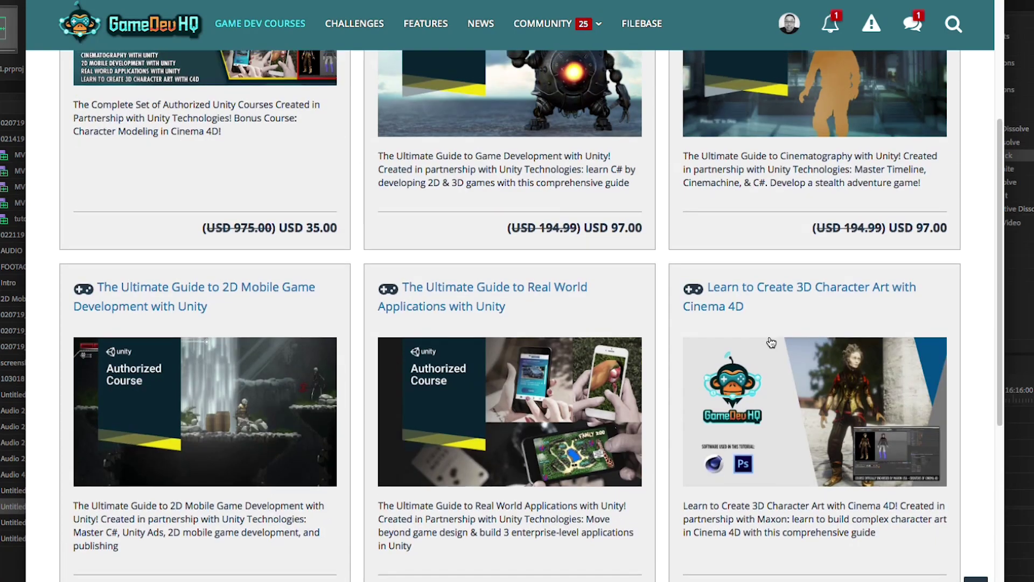
scroll(771, 340, up, 1)
click(613, 144)
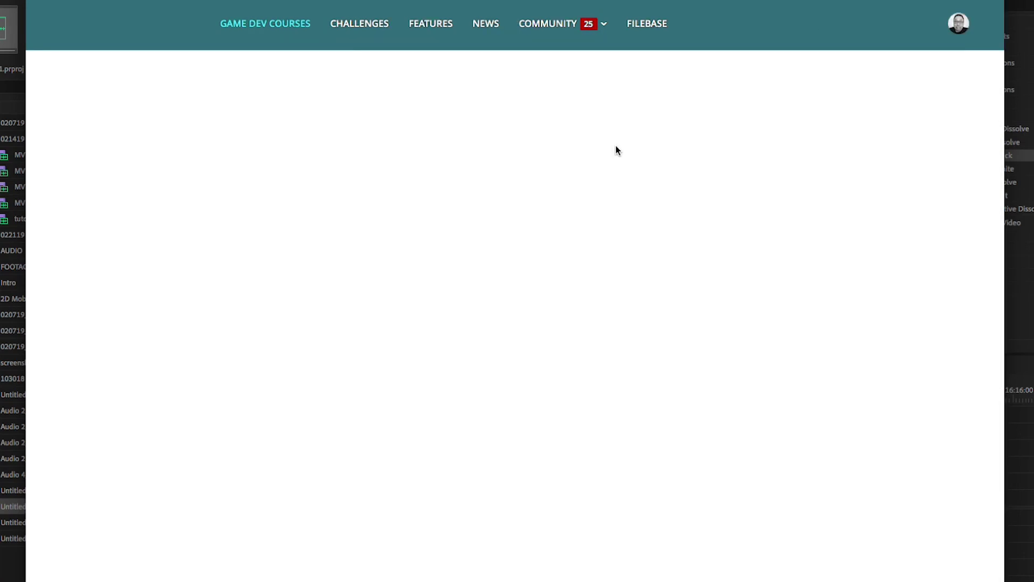